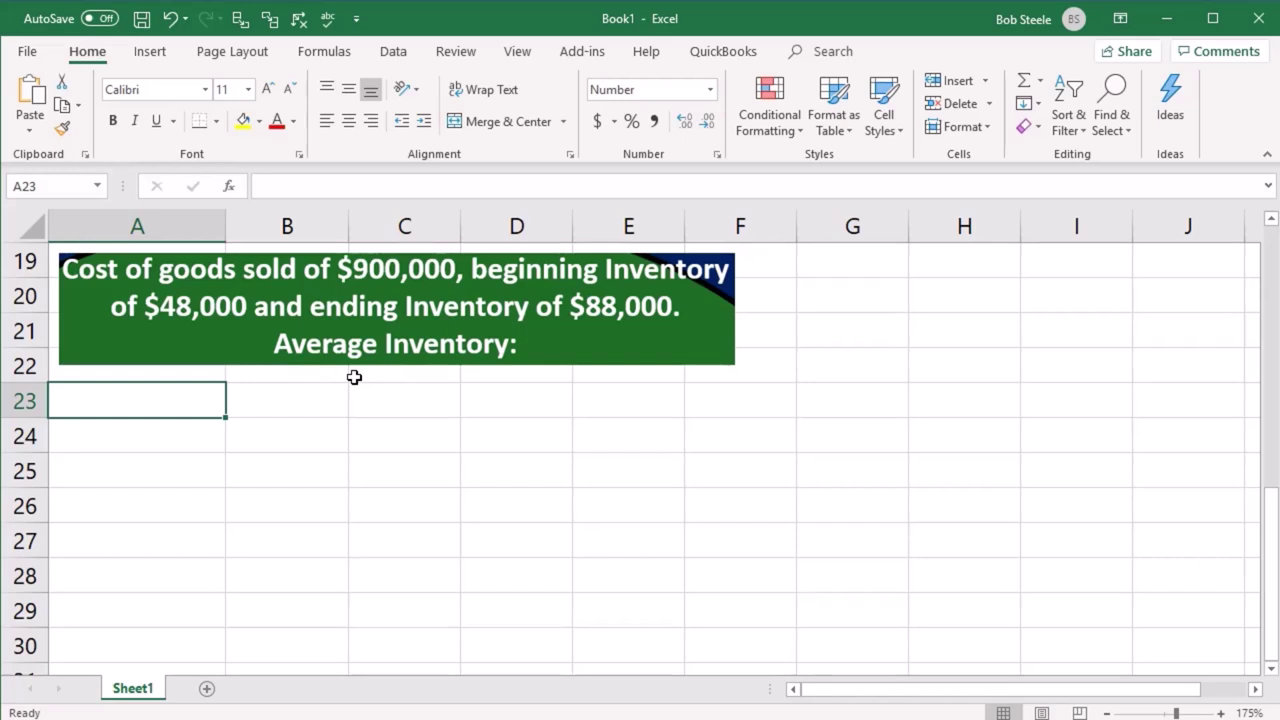
Step: Enter the label COGS in A23 and 900000 in C23
{"action": "type", "text": "COGS"}
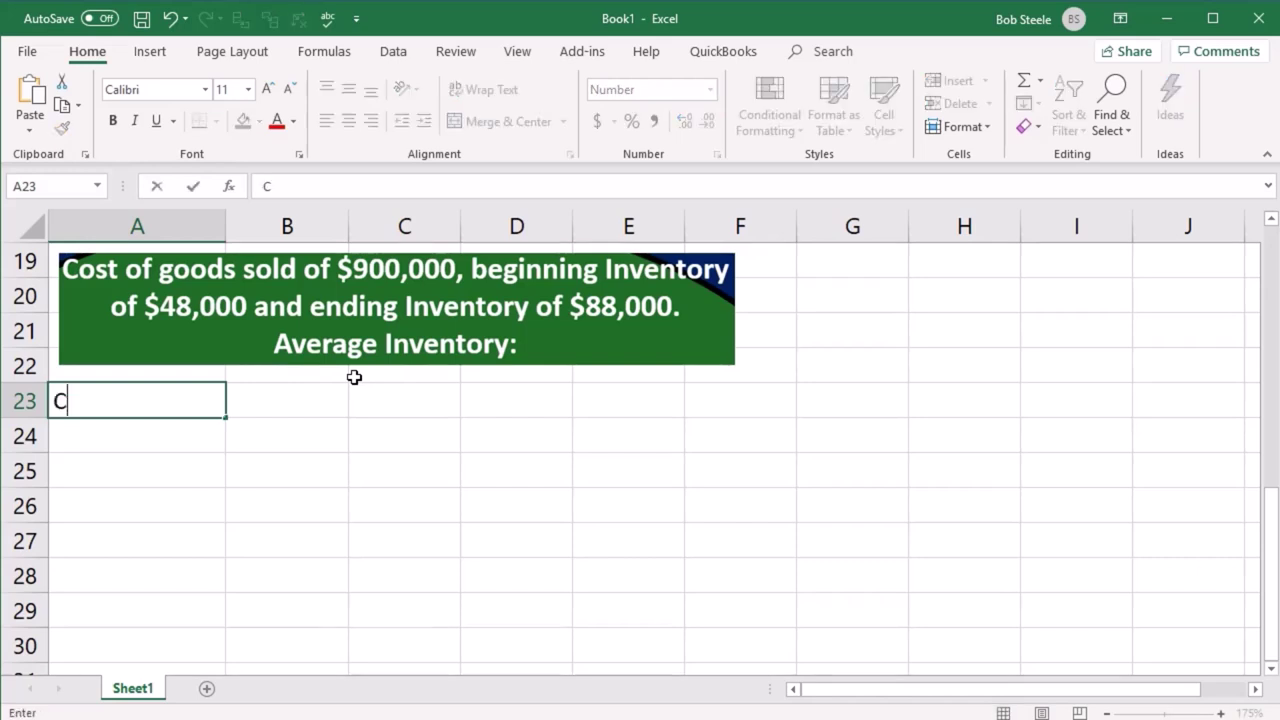
{"action": "key", "text": "Tab"}
{"action": "key", "text": "Tab"}
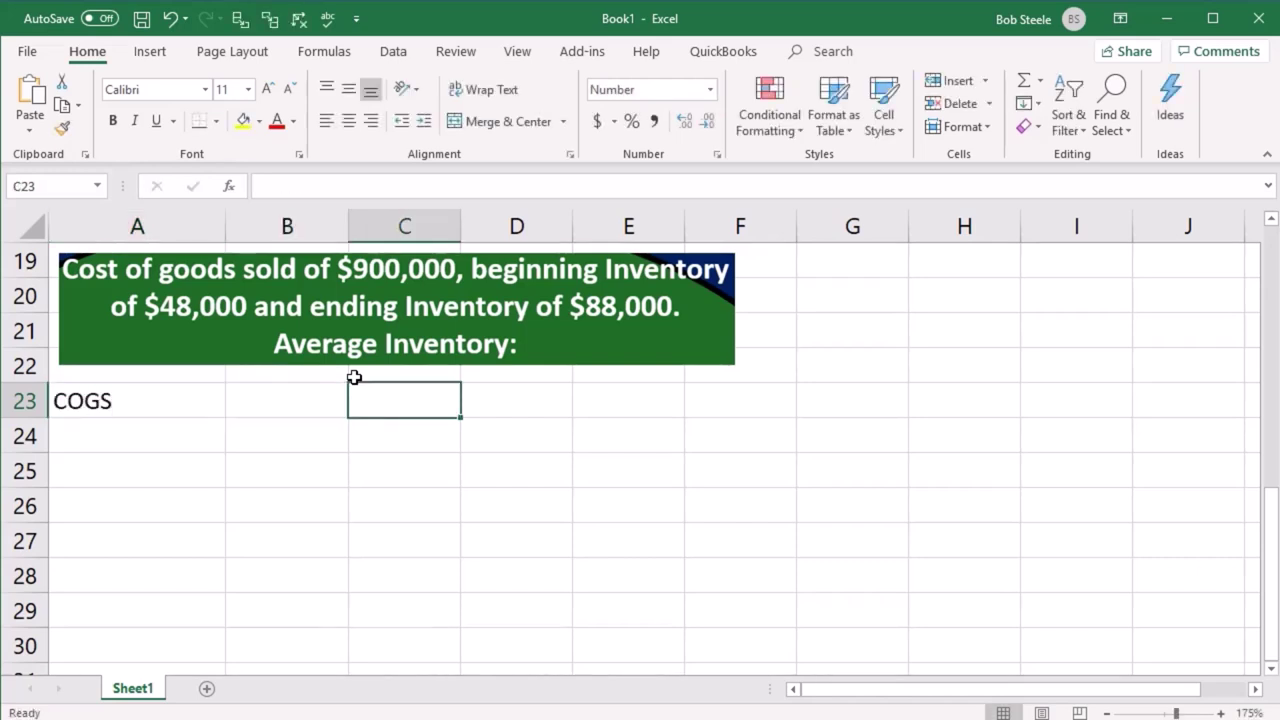
{"action": "type", "text": "900000"}
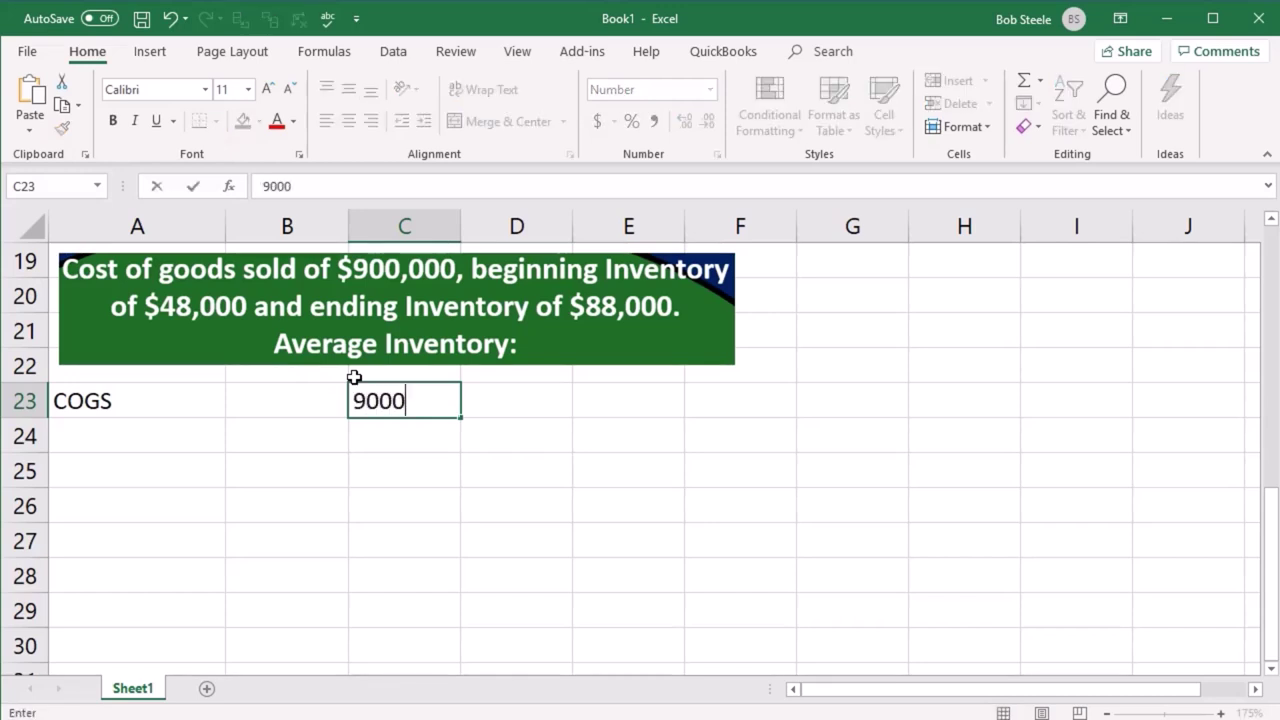
{"action": "key", "text": "Return"}
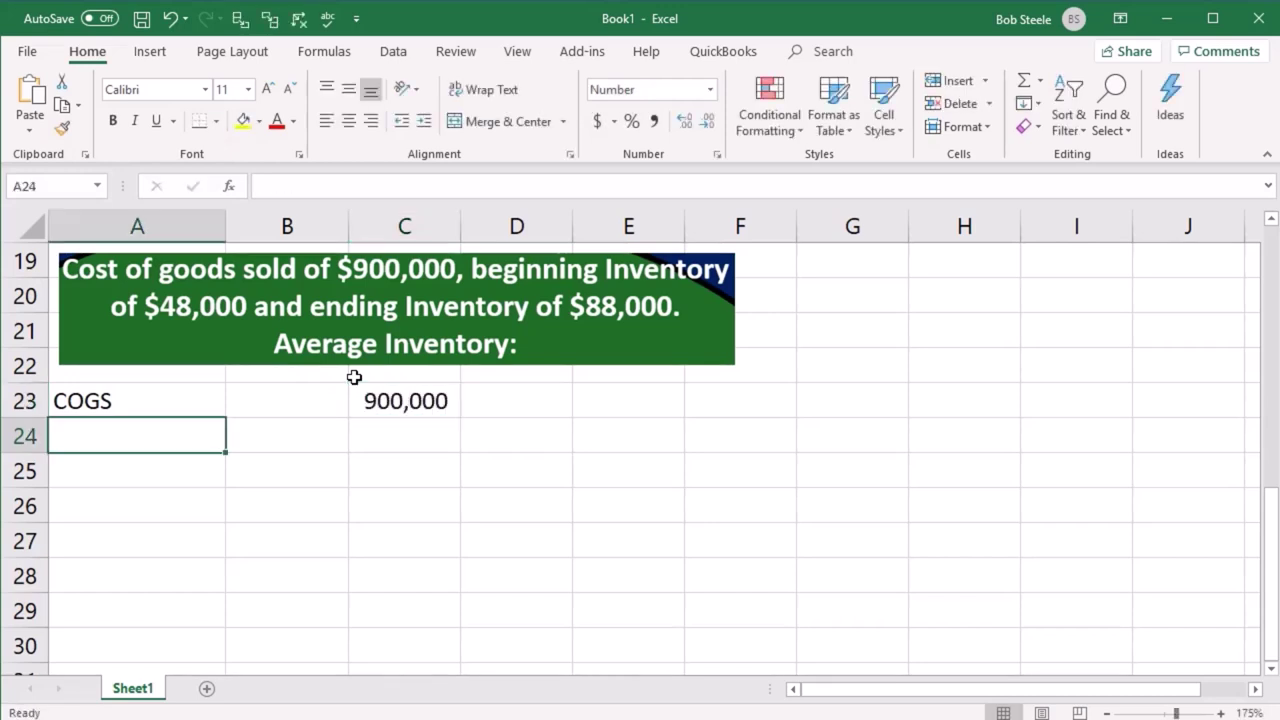
Step: Add the heading "Ave inv" in A24 and the beginning inventory row "B inv" in A25 with 48000 in B25
{"action": "type", "text": "Ave"}
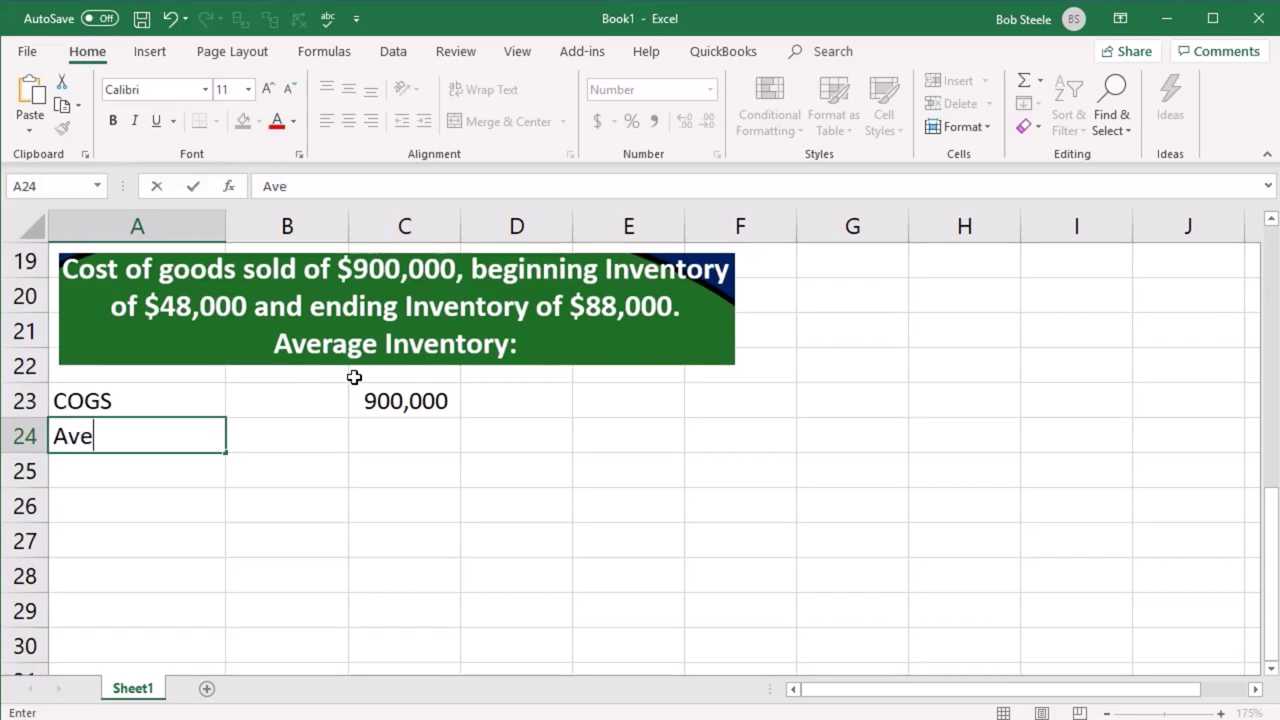
{"action": "type", "text": " inv"}
{"action": "key", "text": "Return"}
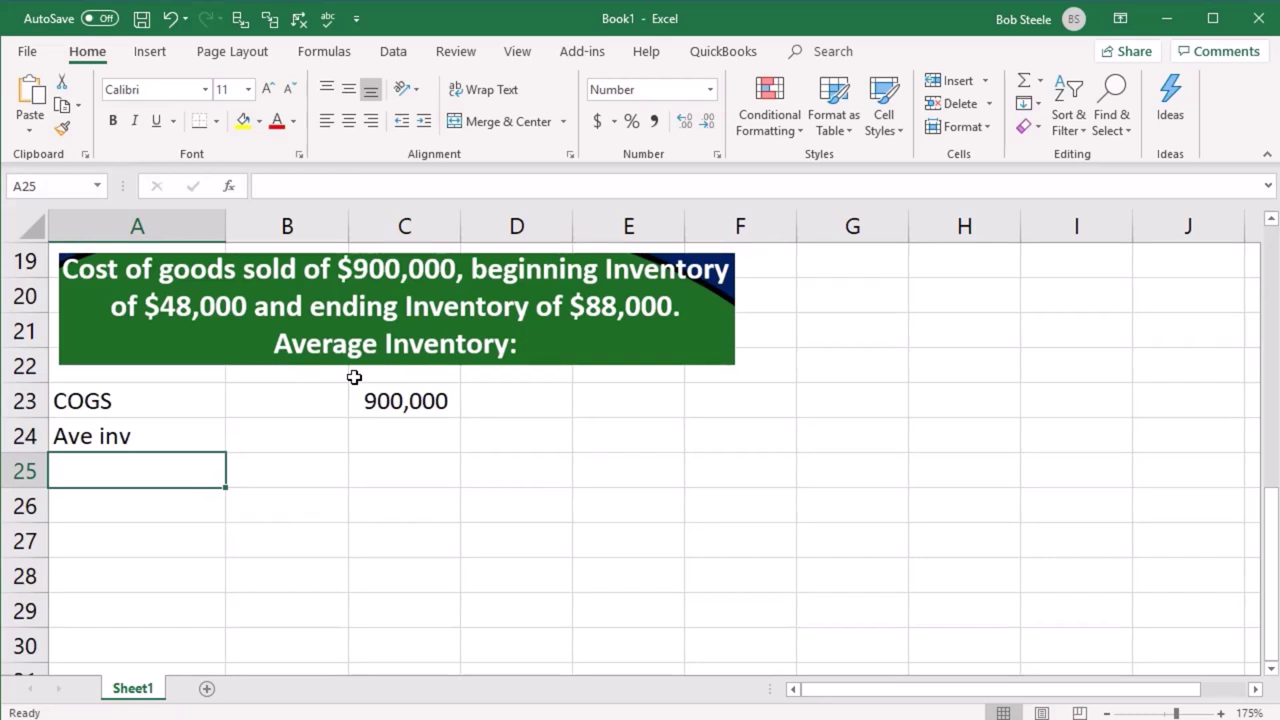
{"action": "type", "text": "B inv"}
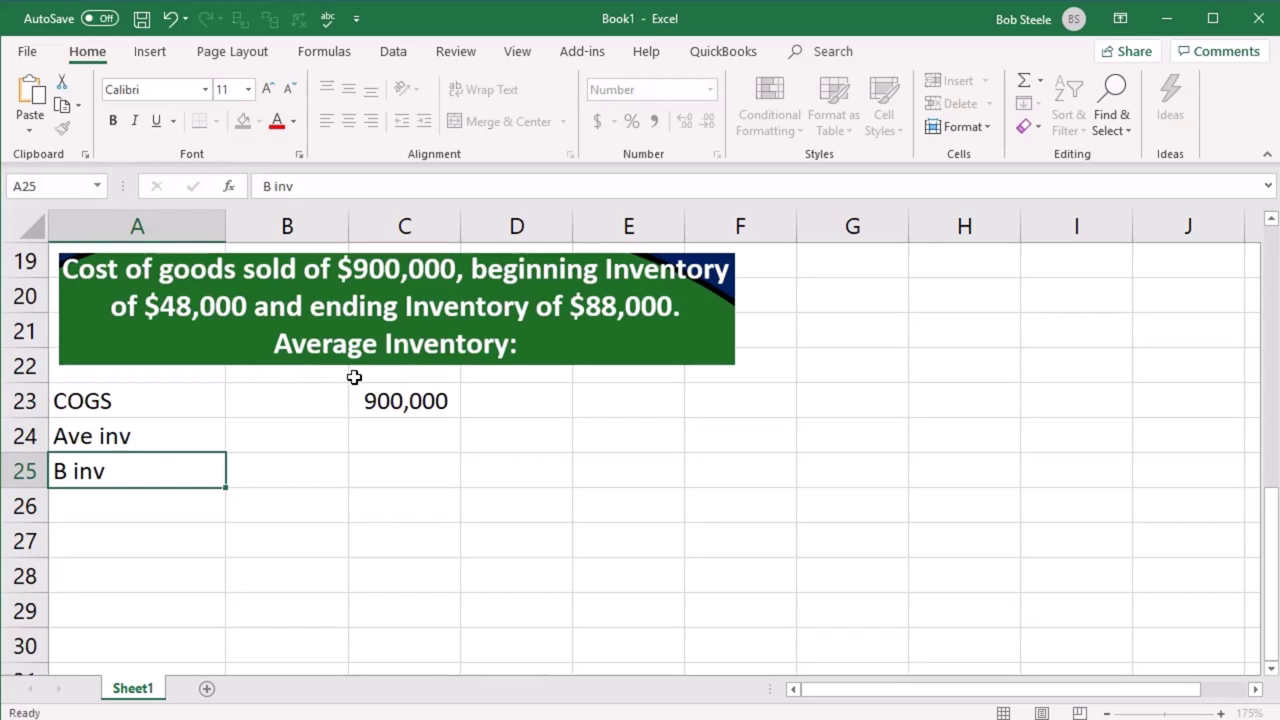
{"action": "key", "text": "Tab"}
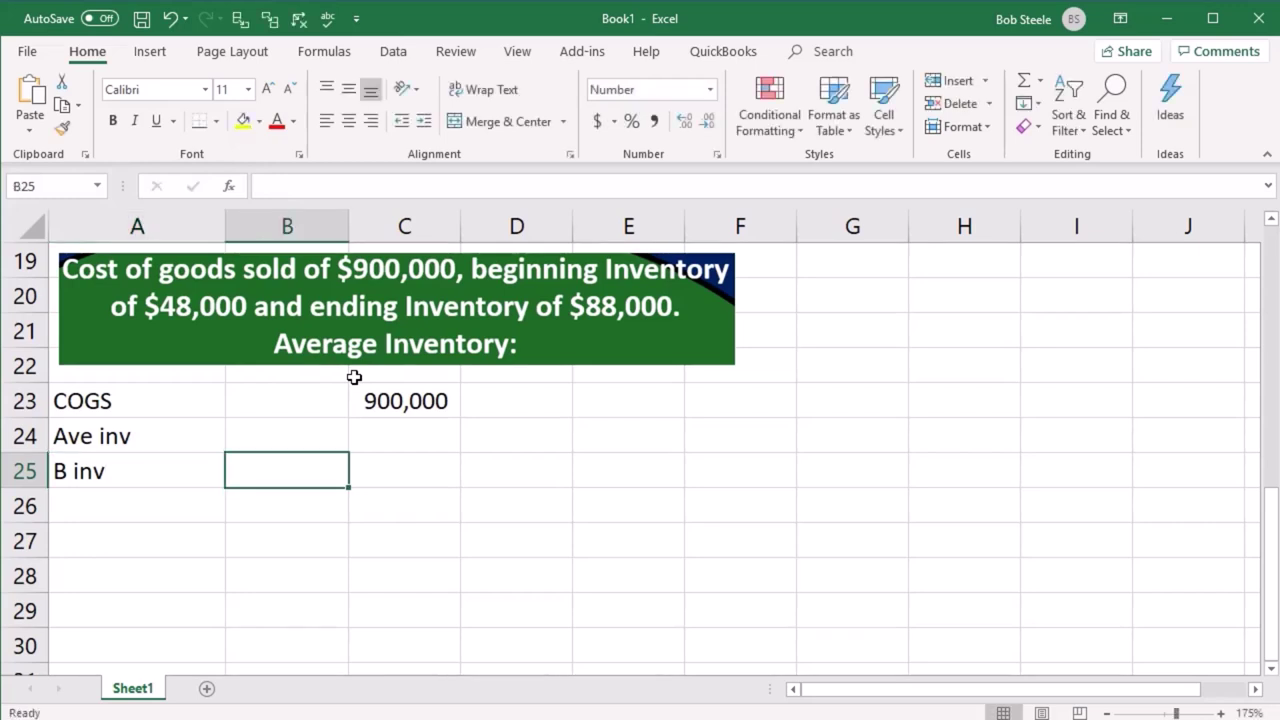
{"action": "type", "text": "48,"}
{"action": "type", "text": "000"}
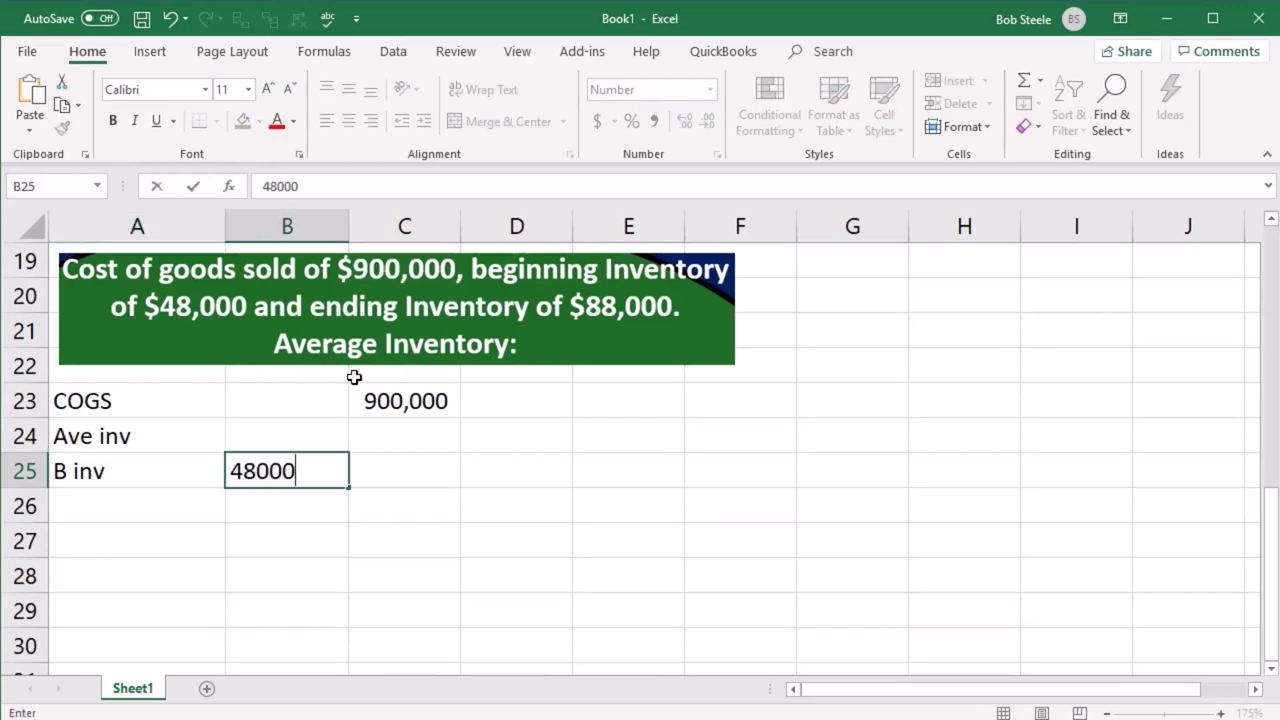
{"action": "key", "text": "Return"}
Step: Enter the ending inventory row with "End inv" in A26 and 88000 in B26
{"action": "type", "text": "End "}
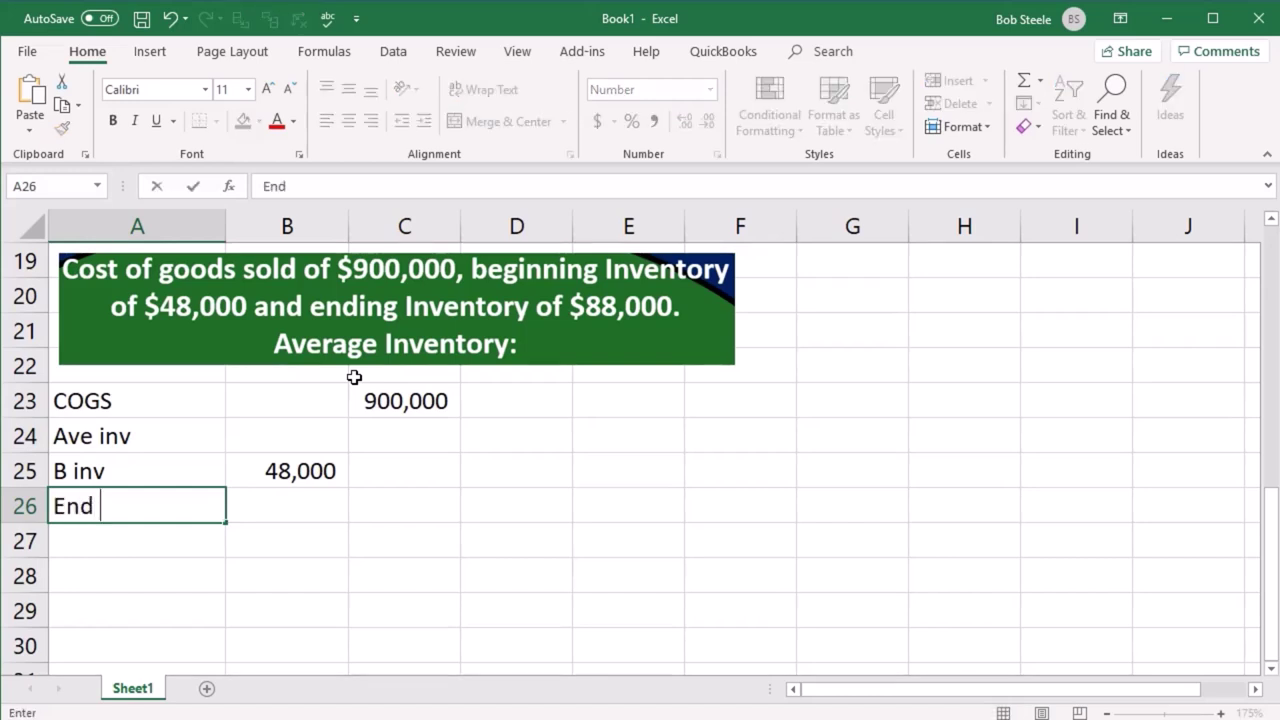
{"action": "type", "text": "inv"}
{"action": "key", "text": "Tab"}
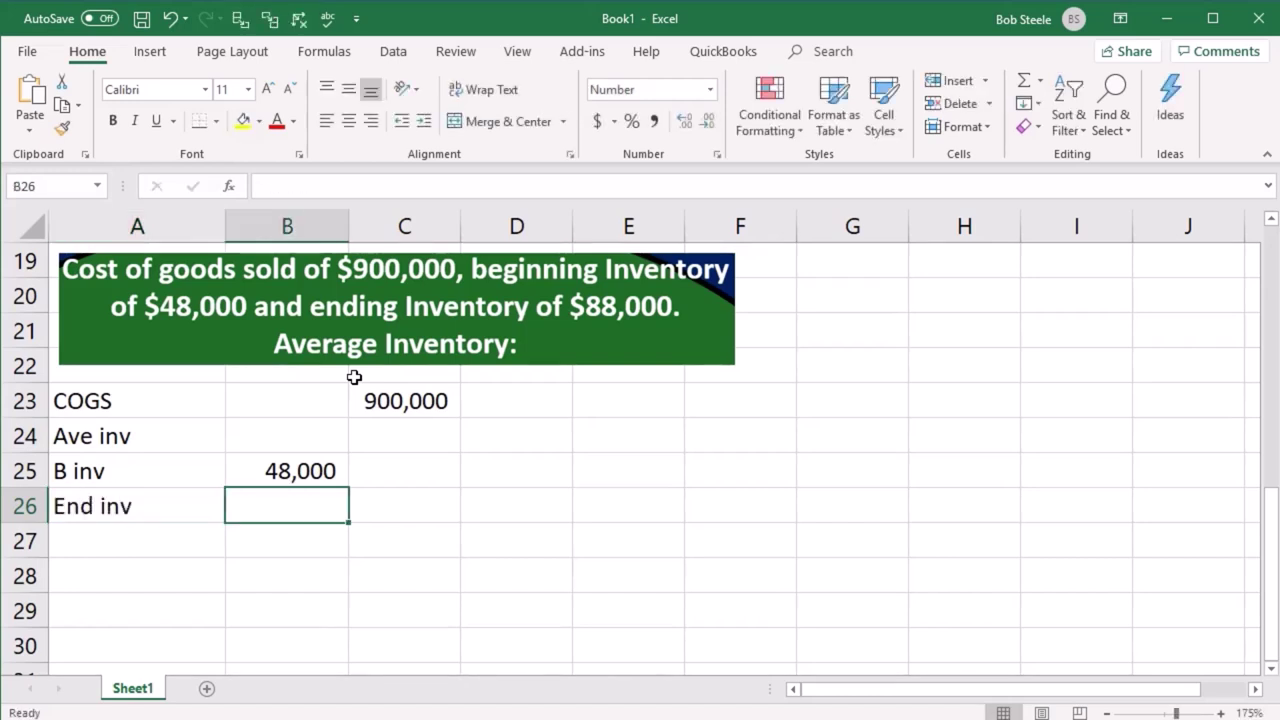
{"action": "type", "text": "88000"}
{"action": "key", "text": "Return"}
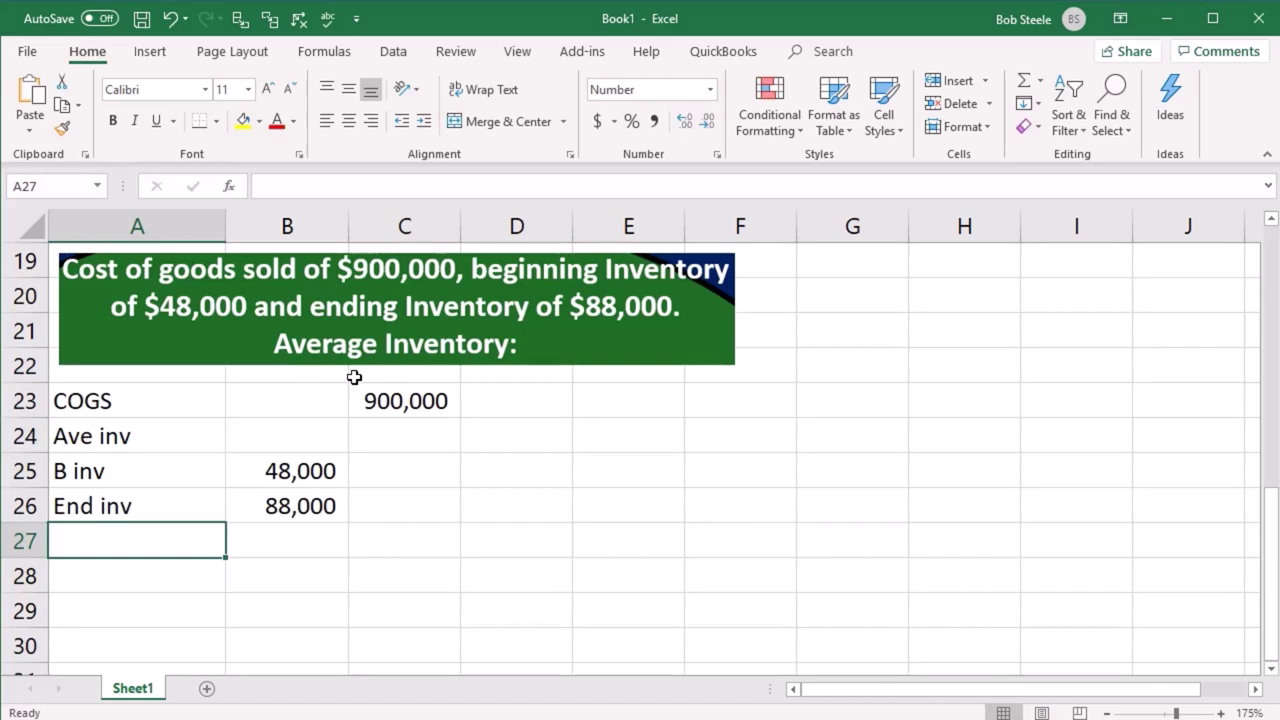
Step: Label A27 "Sub tot" and sum the beginning and ending inventory in B27 with =SUM(B25:B26)
{"action": "type", "text": "Su"}
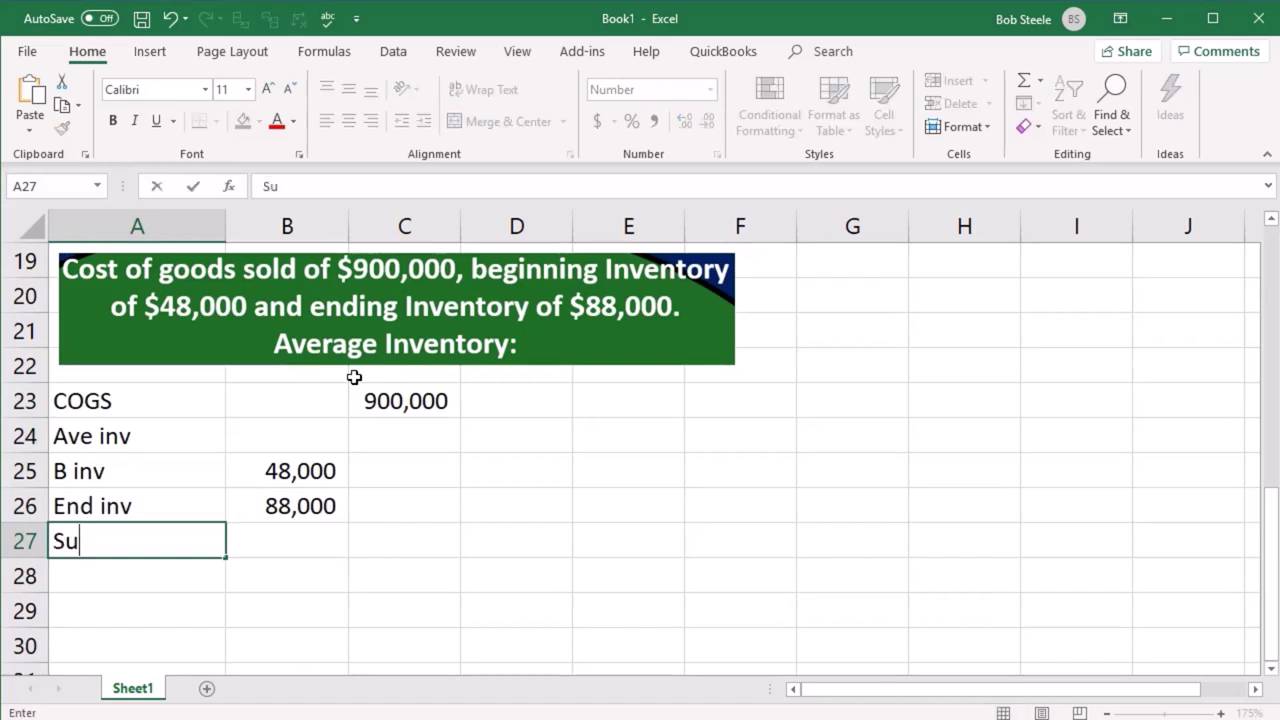
{"action": "type", "text": "b toto"}
{"action": "key", "text": "Tab"}
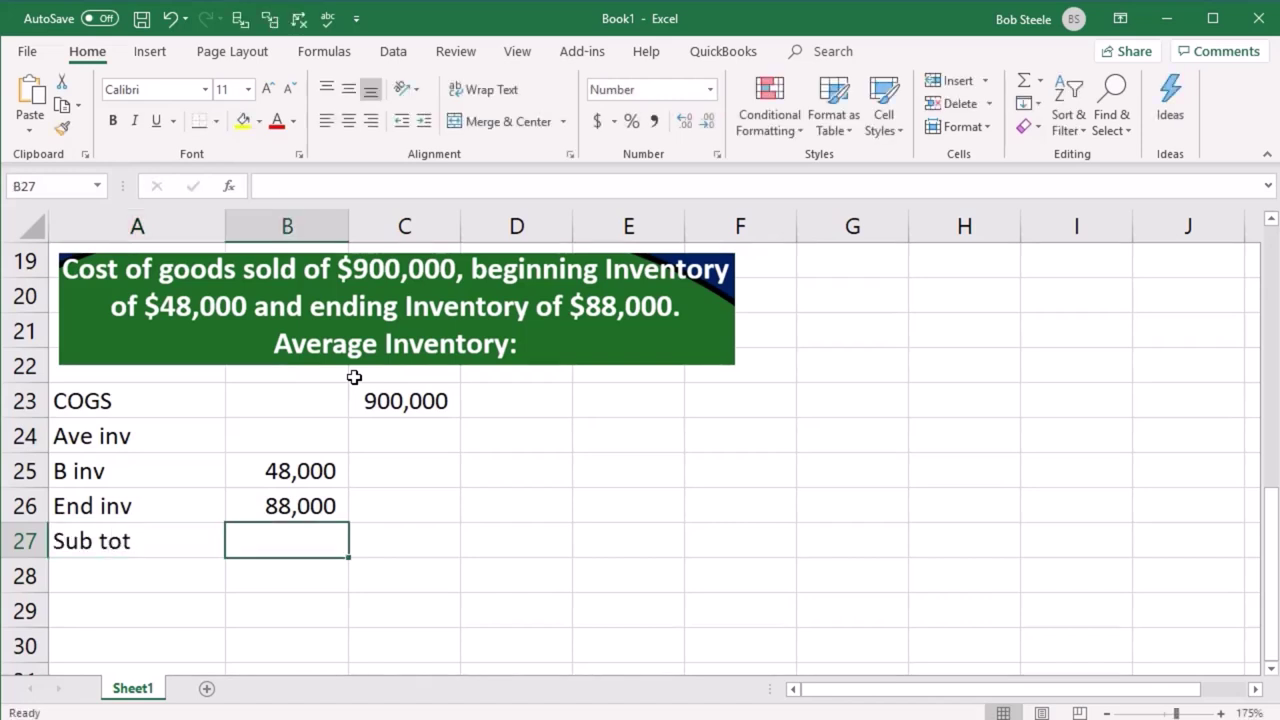
{"action": "type", "text": "=sum("}
{"action": "key", "text": "Up"}
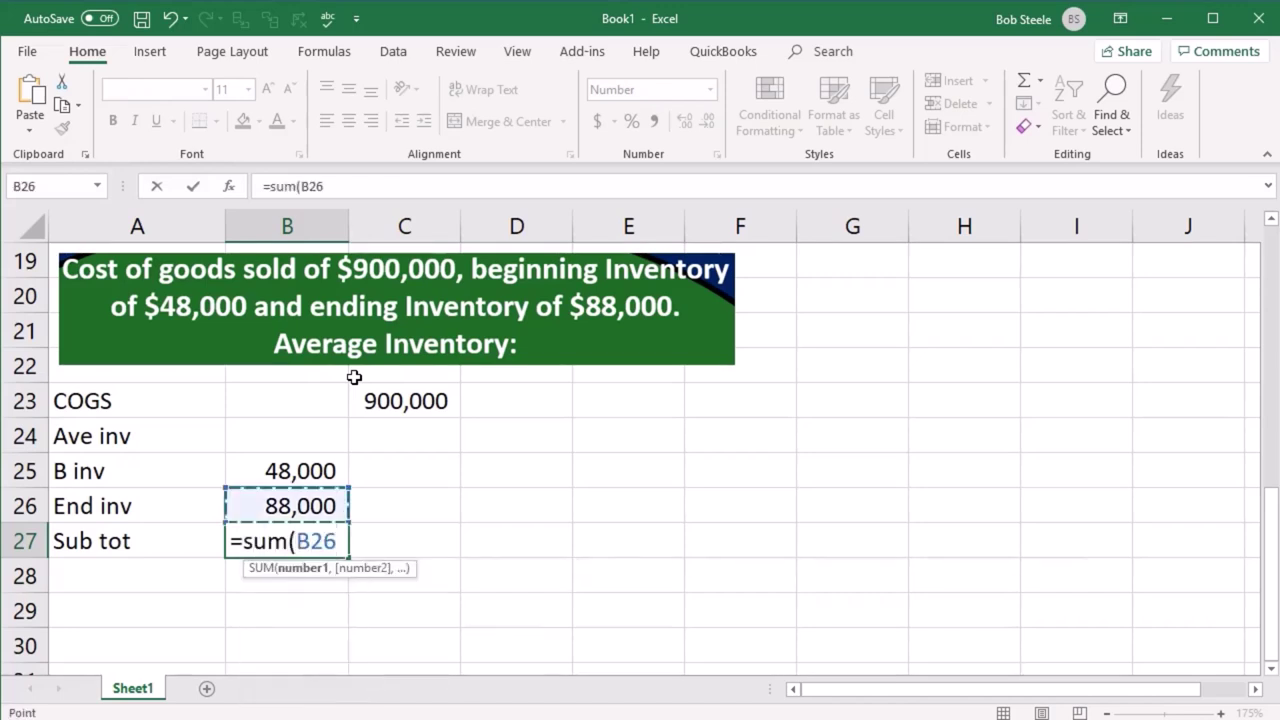
{"action": "key", "text": "shift+Up"}
{"action": "key", "text": "ctrl+Return"}
Step: Underline the ending inventory amount in B26 and compute the average inventory in C29 as =B27/B28, with 2 in B28
{"action": "key", "text": "Left"}
{"action": "key", "text": "Up"}
{"action": "key", "text": "Right"}
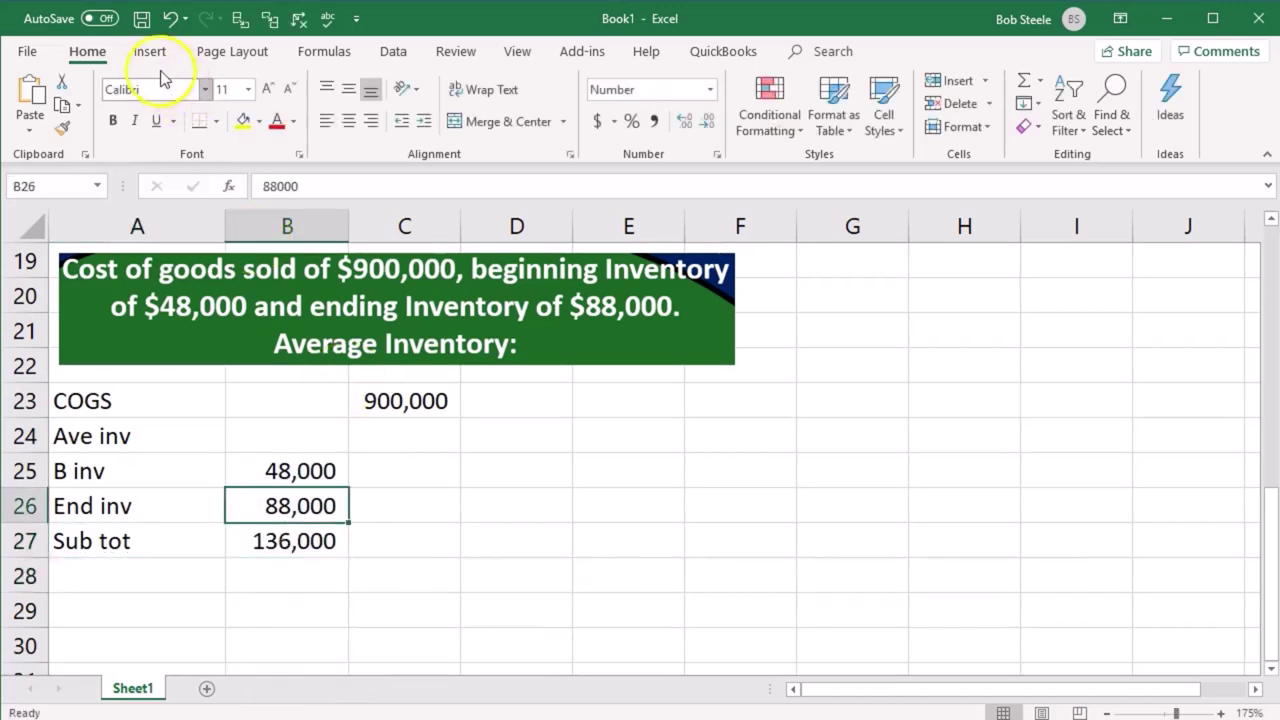
{"action": "left_click", "coordinate": [156, 121]}
{"action": "left_click", "coordinate": [294, 576]}
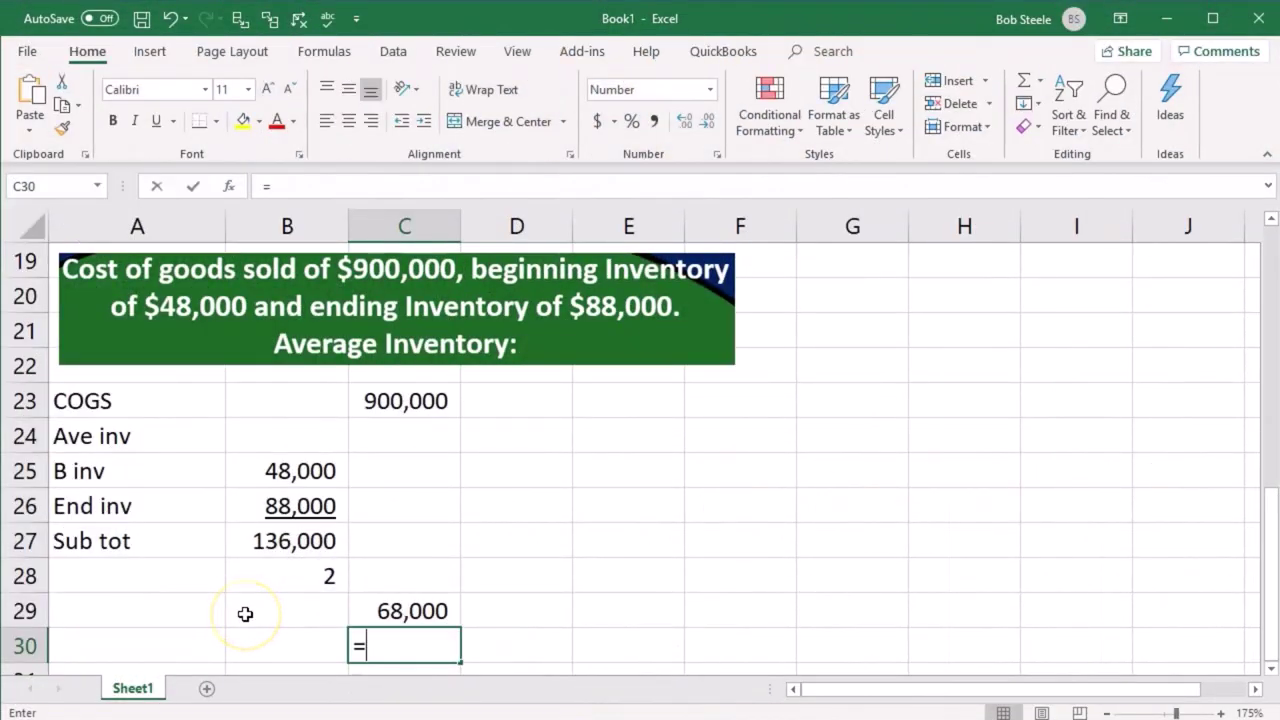
Step: Calculate the inventory turnover in C30 by dividing COGS by average inventory with =C23/C29
{"action": "type", "text": "="}
{"action": "left_click", "coordinate": [406, 401]}
{"action": "type", "text": "/"}
{"action": "left_click", "coordinate": [410, 608]}
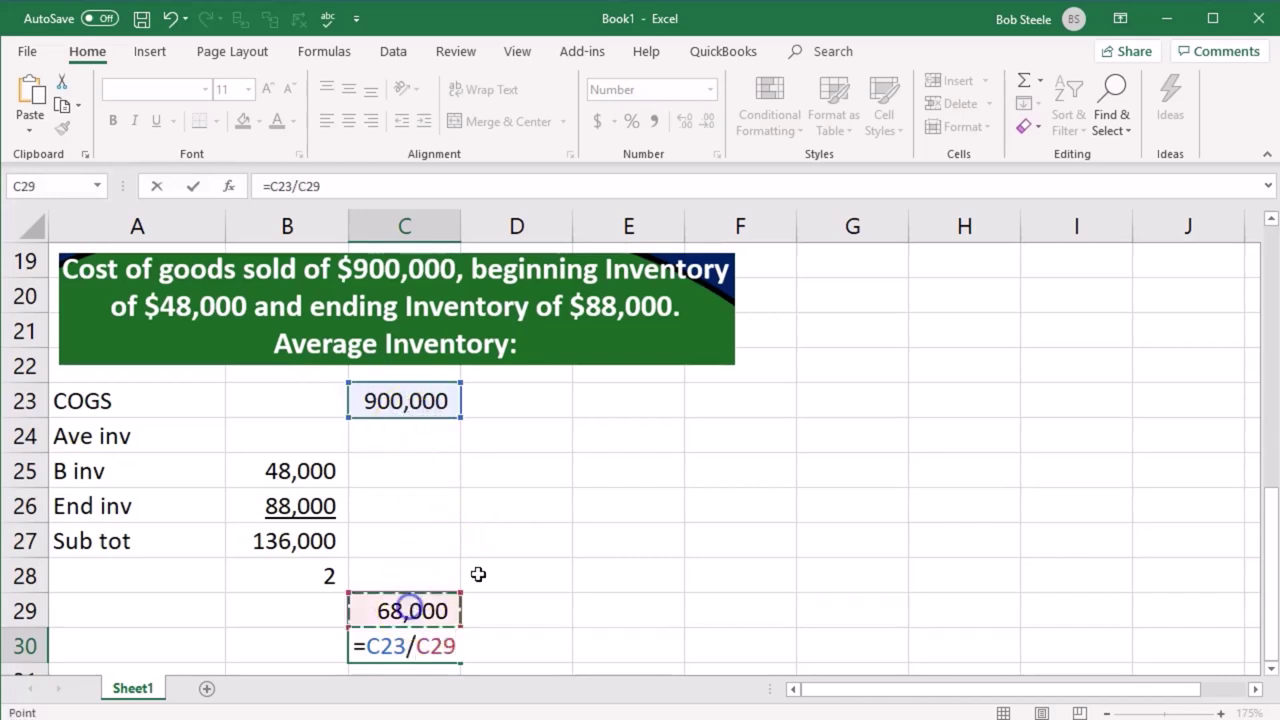
{"action": "key", "text": "Return"}
Step: Format the turnover result in C30 to show two decimal places
{"action": "left_click", "coordinate": [440, 605]}
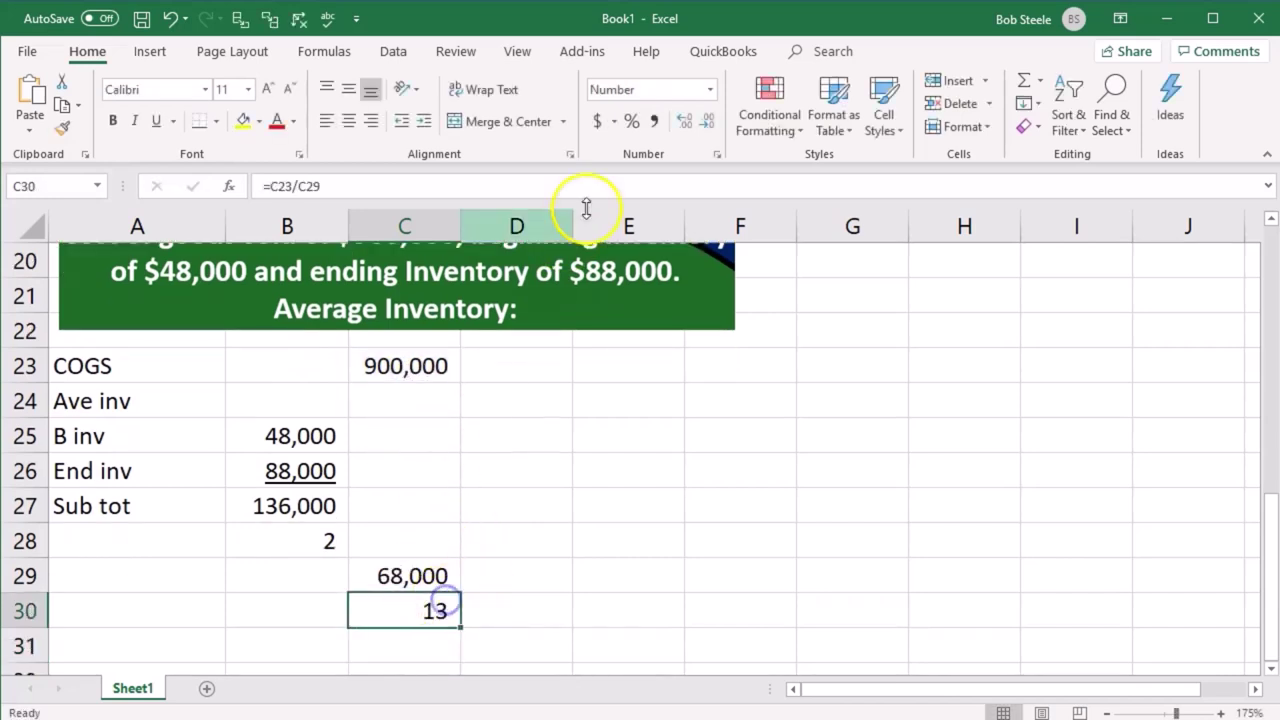
{"action": "left_click", "coordinate": [685, 120]}
{"action": "left_click", "coordinate": [685, 120]}
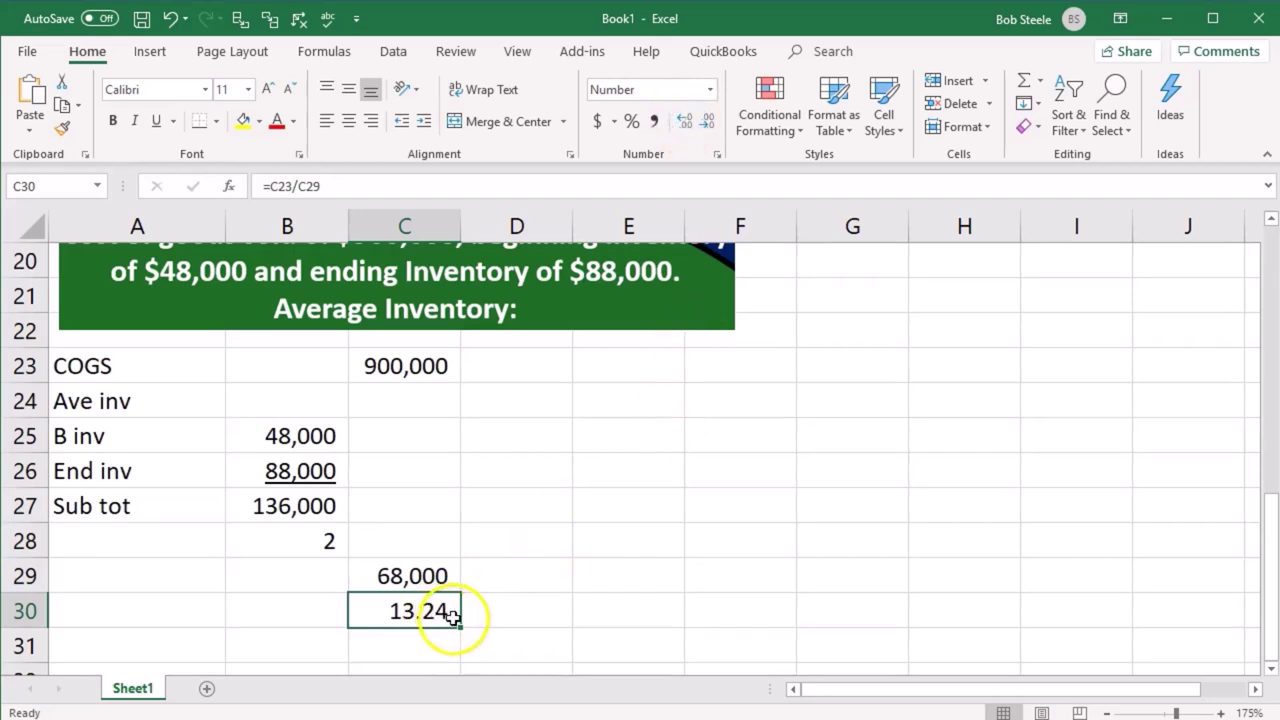
Step: Review the calculation in A23:C30 against the problem text, examining the subtotal, average inventory and turnover formulas
{"action": "scroll", "coordinate": [525, 531], "scroll_direction": "up", "scroll_amount": 1}
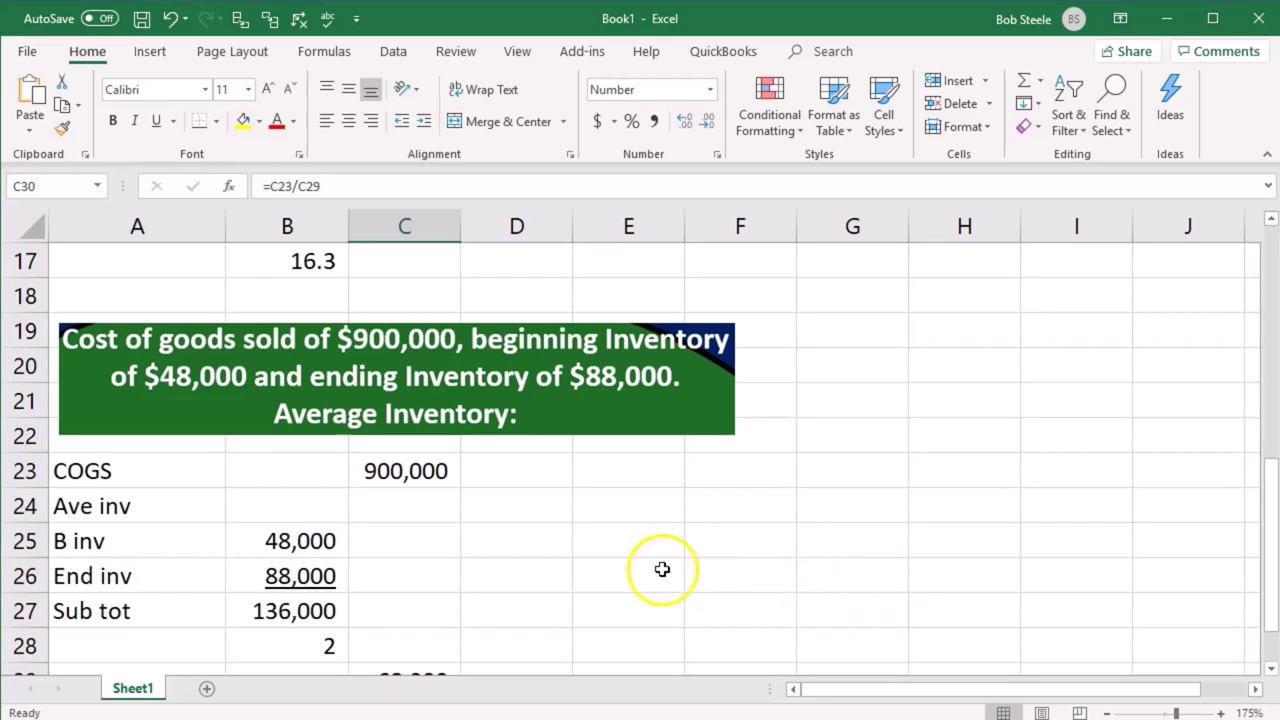
{"action": "left_click", "coordinate": [1270, 668]}
{"action": "left_click", "coordinate": [1268, 668]}
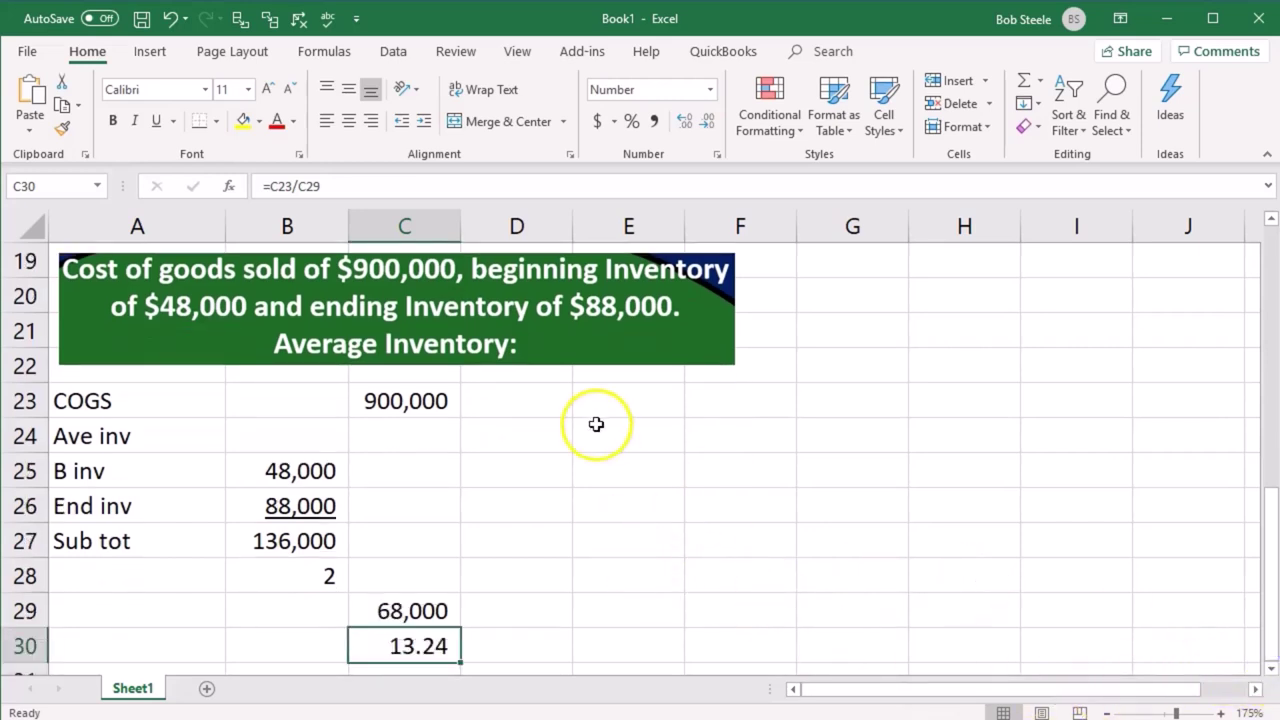
{"action": "left_click", "coordinate": [309, 543]}
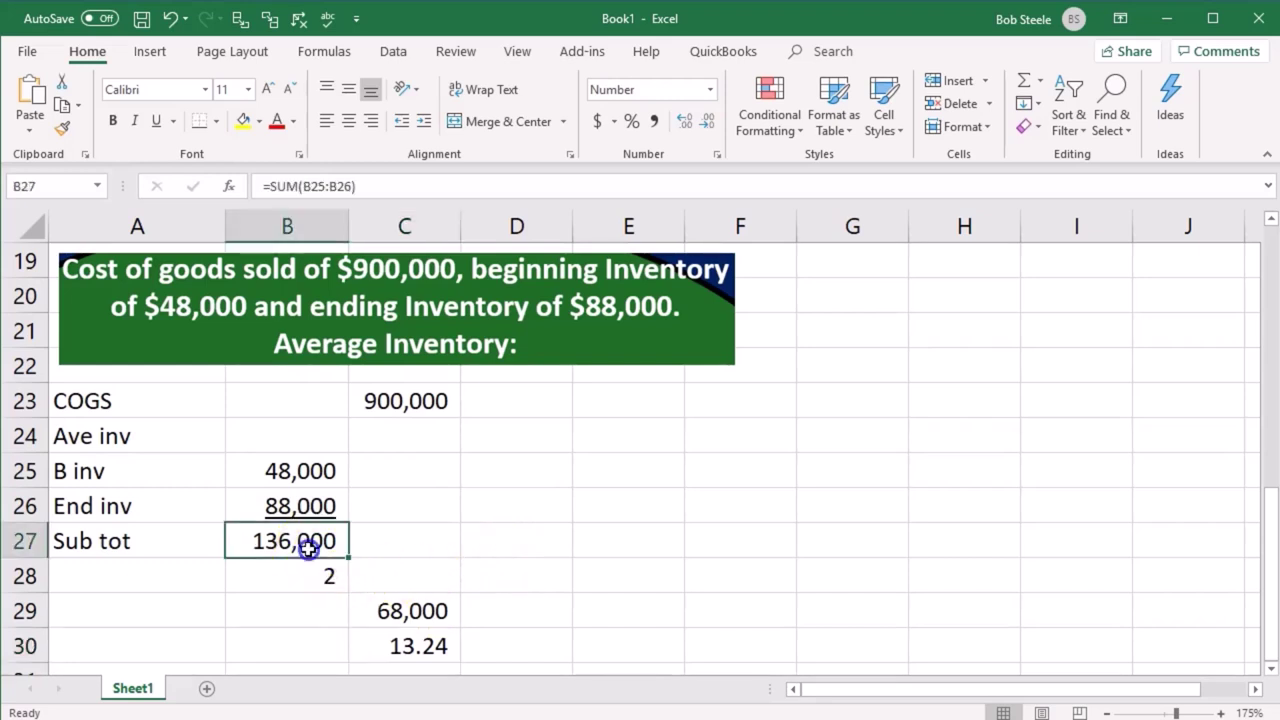
{"action": "left_click", "coordinate": [389, 606]}
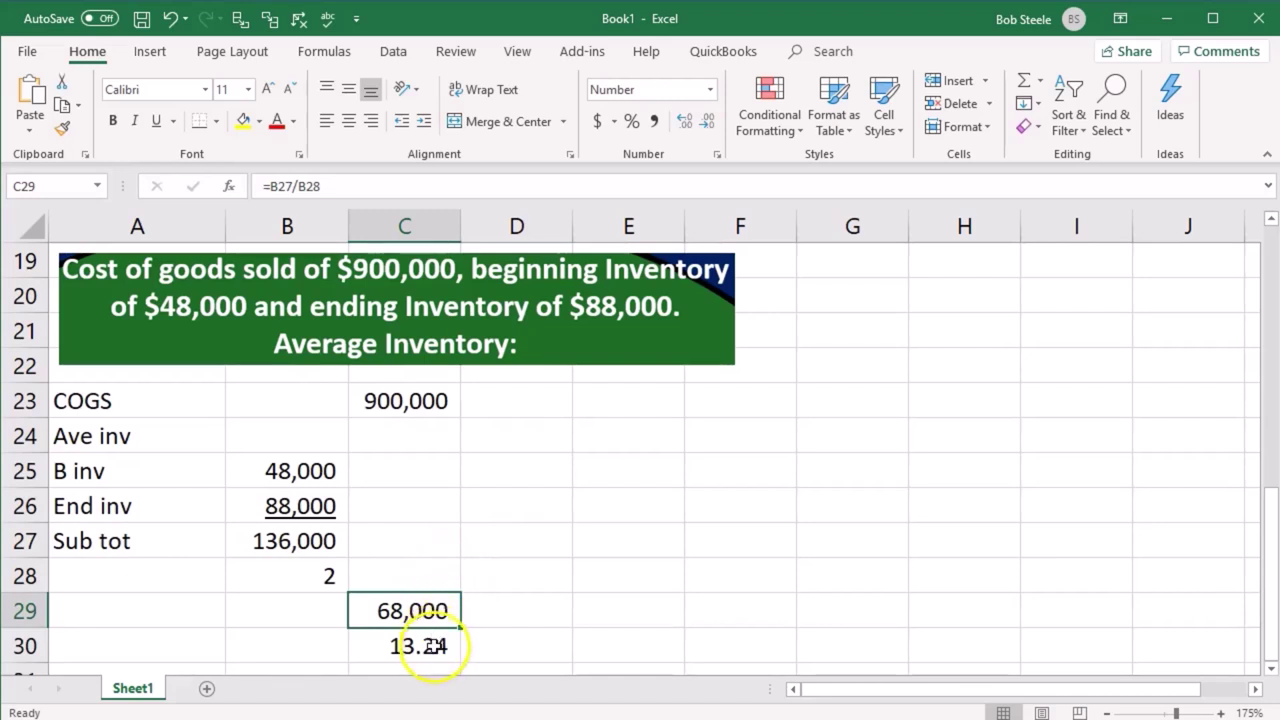
{"action": "left_click", "coordinate": [430, 645]}
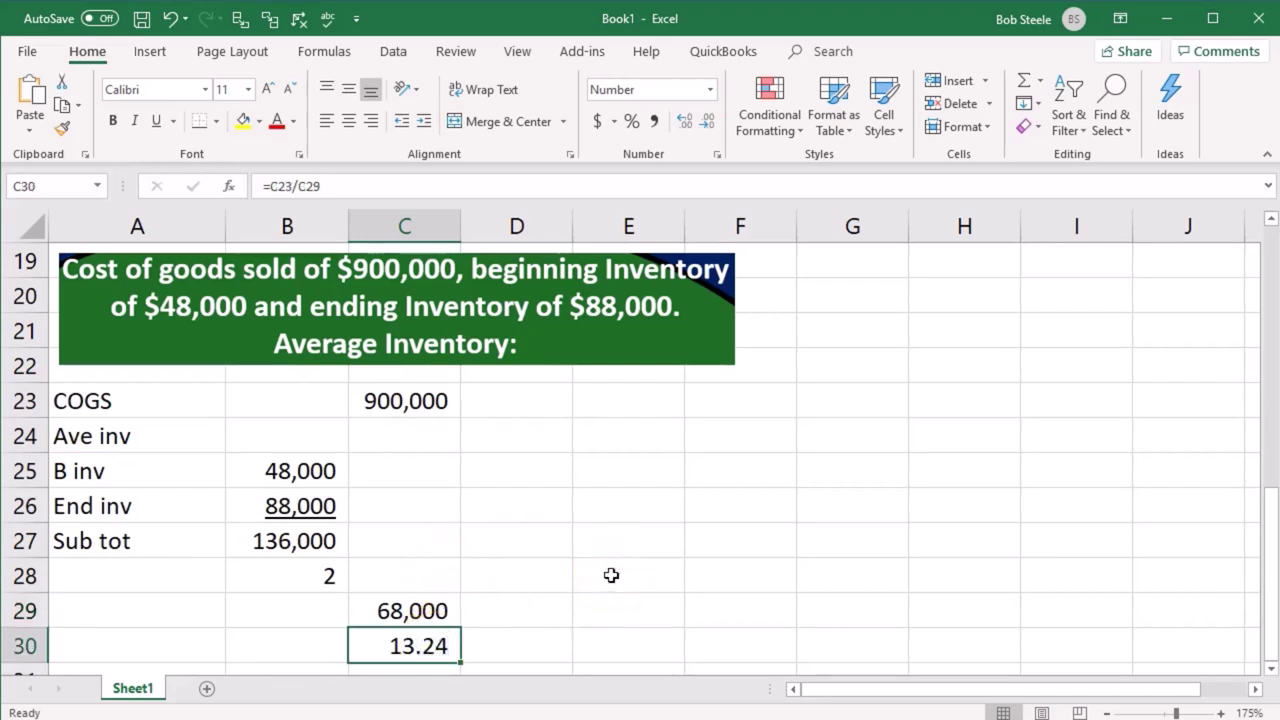
{"action": "left_click", "coordinate": [452, 610]}
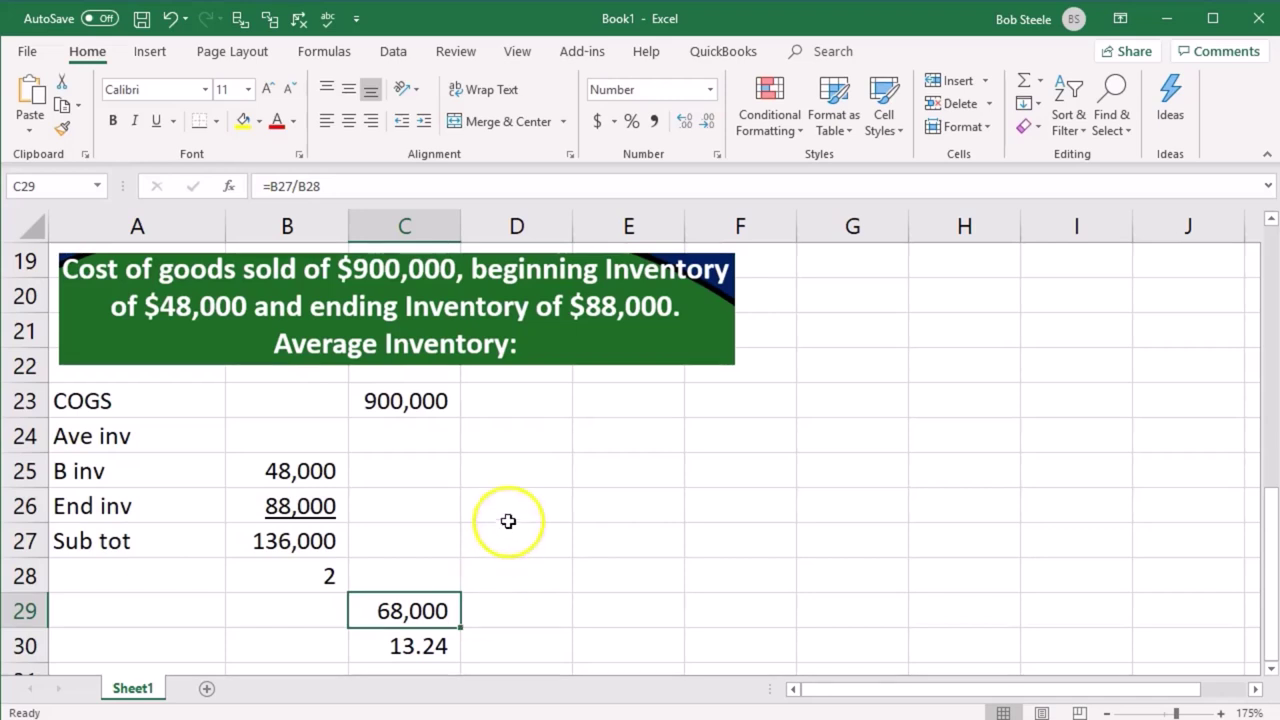
{"action": "mouse_move", "coordinate": [184, 417]}
{"action": "left_mouse_down"}
{"action": "mouse_move", "coordinate": [357, 549]}
{"action": "mouse_move", "coordinate": [386, 640]}
{"action": "left_mouse_up"}
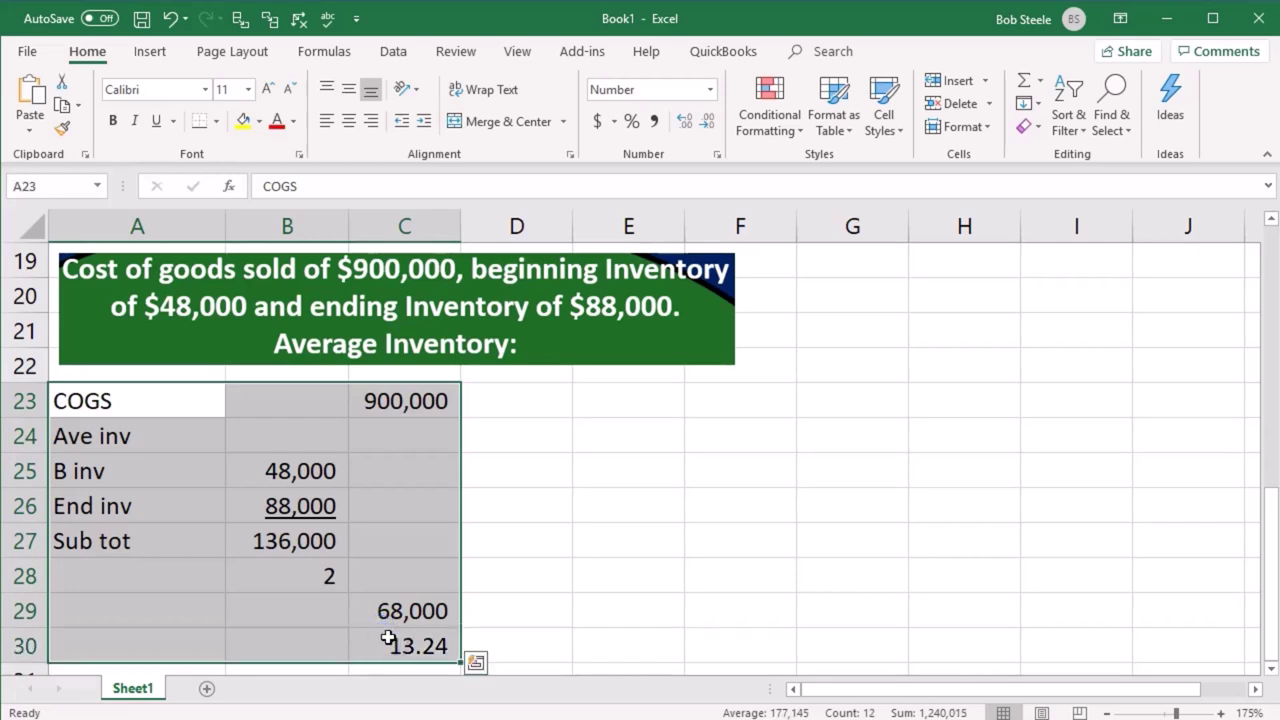
{"action": "left_click", "coordinate": [405, 399]}
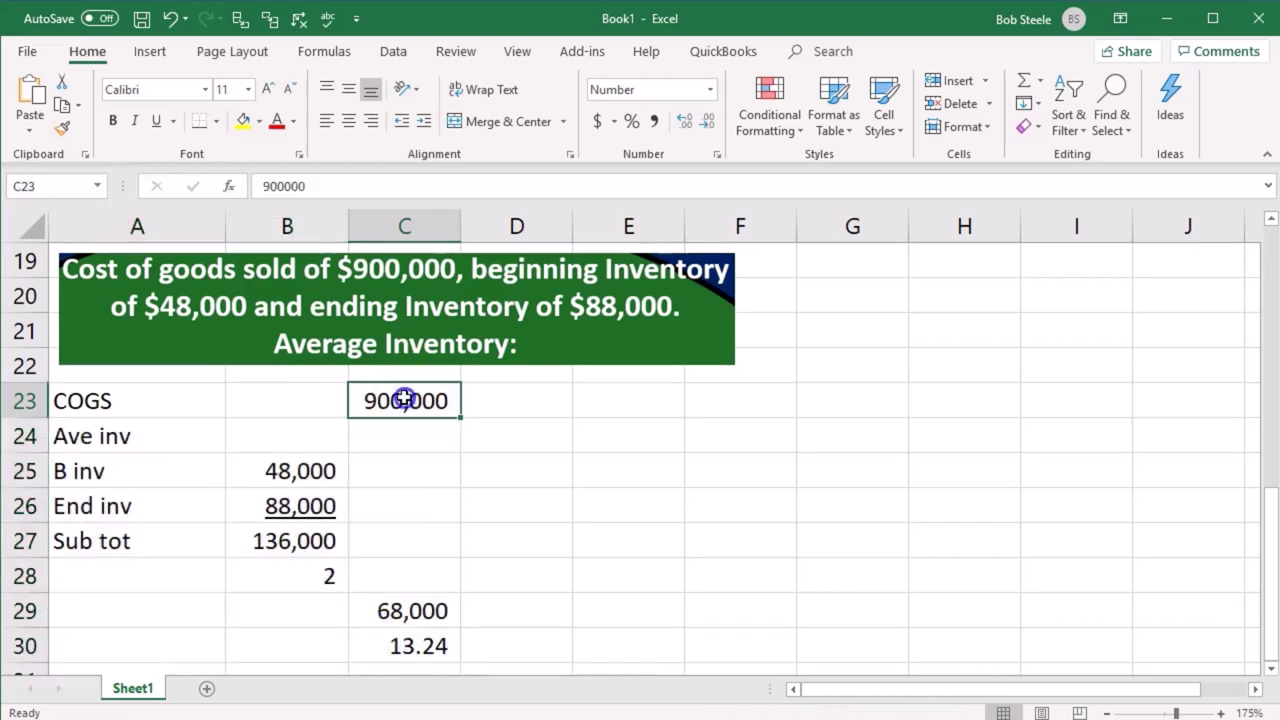
{"action": "left_click", "coordinate": [432, 603]}
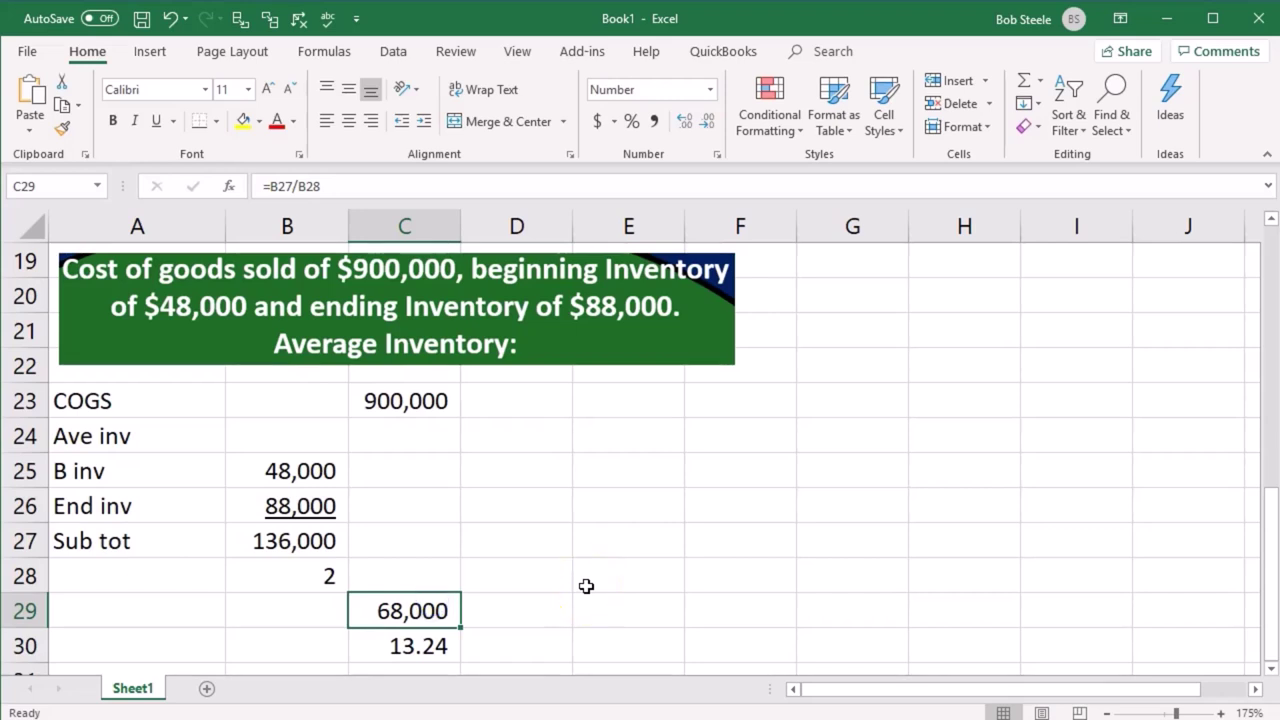
{"action": "left_click_drag", "start_coordinate": [200, 443], "coordinate": [274, 563]}
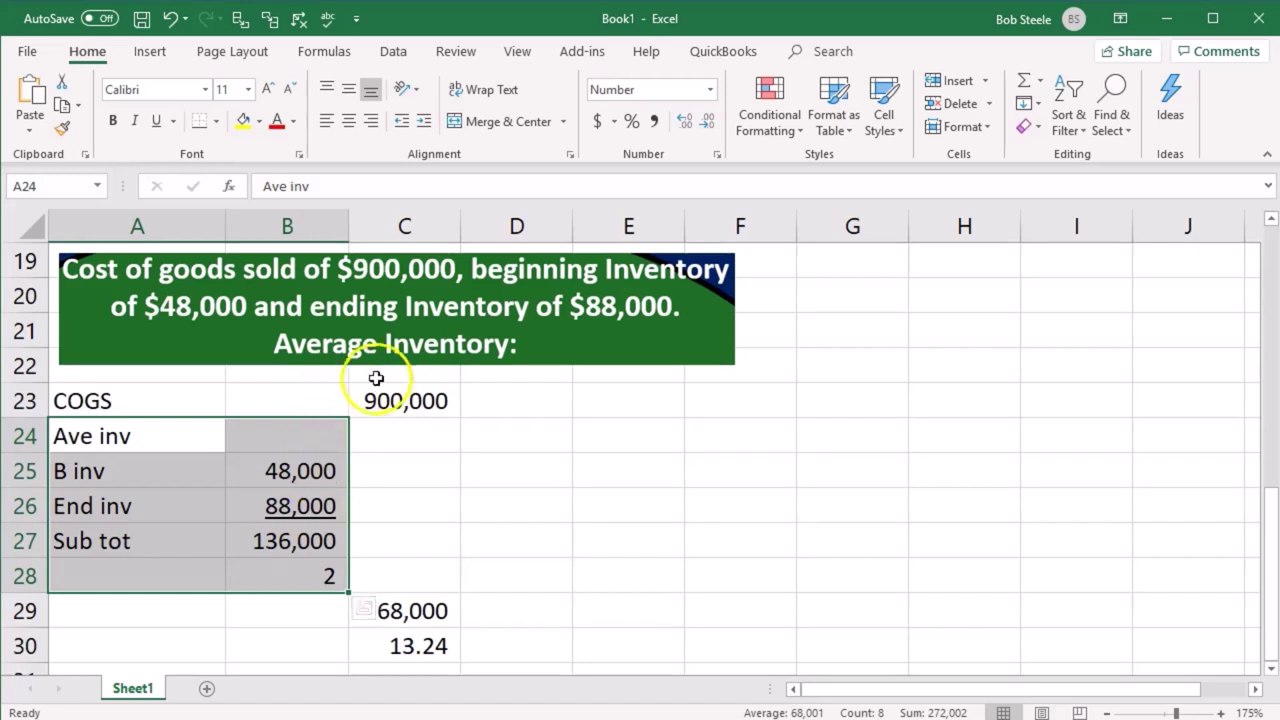
{"action": "left_click_drag", "start_coordinate": [151, 391], "coordinate": [382, 627]}
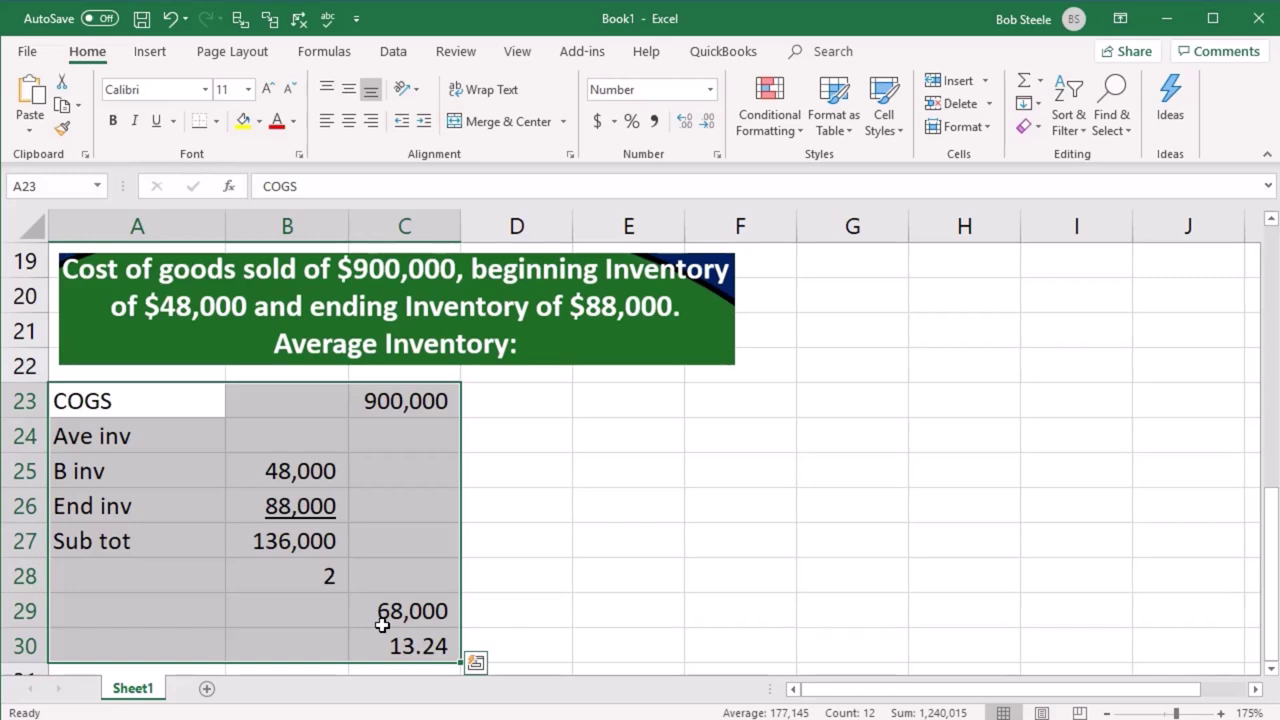
{"action": "left_click", "coordinate": [376, 637]}
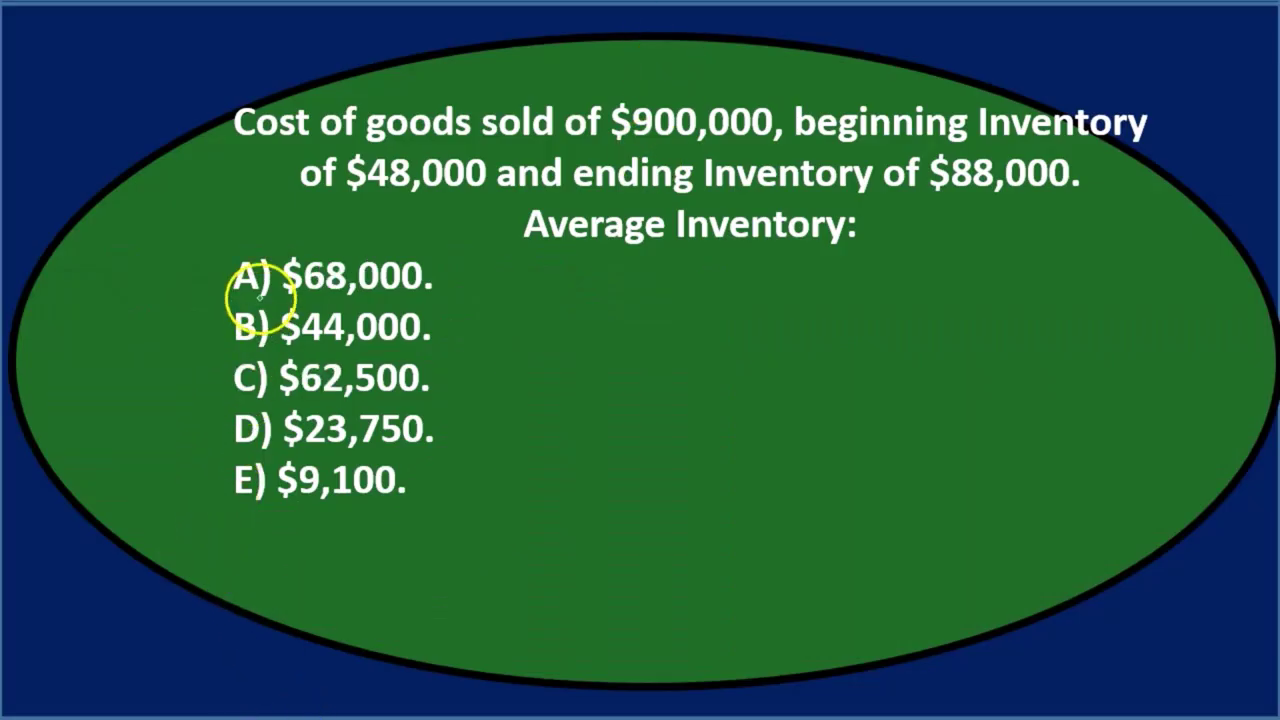
{"action": "mouse_move", "coordinate": [259, 298]}
{"action": "left_mouse_down"}
{"action": "mouse_move", "coordinate": [217, 291]}
{"action": "mouse_move", "coordinate": [214, 272]}
{"action": "left_mouse_up"}
{"action": "left_click", "coordinate": [54, 697]}
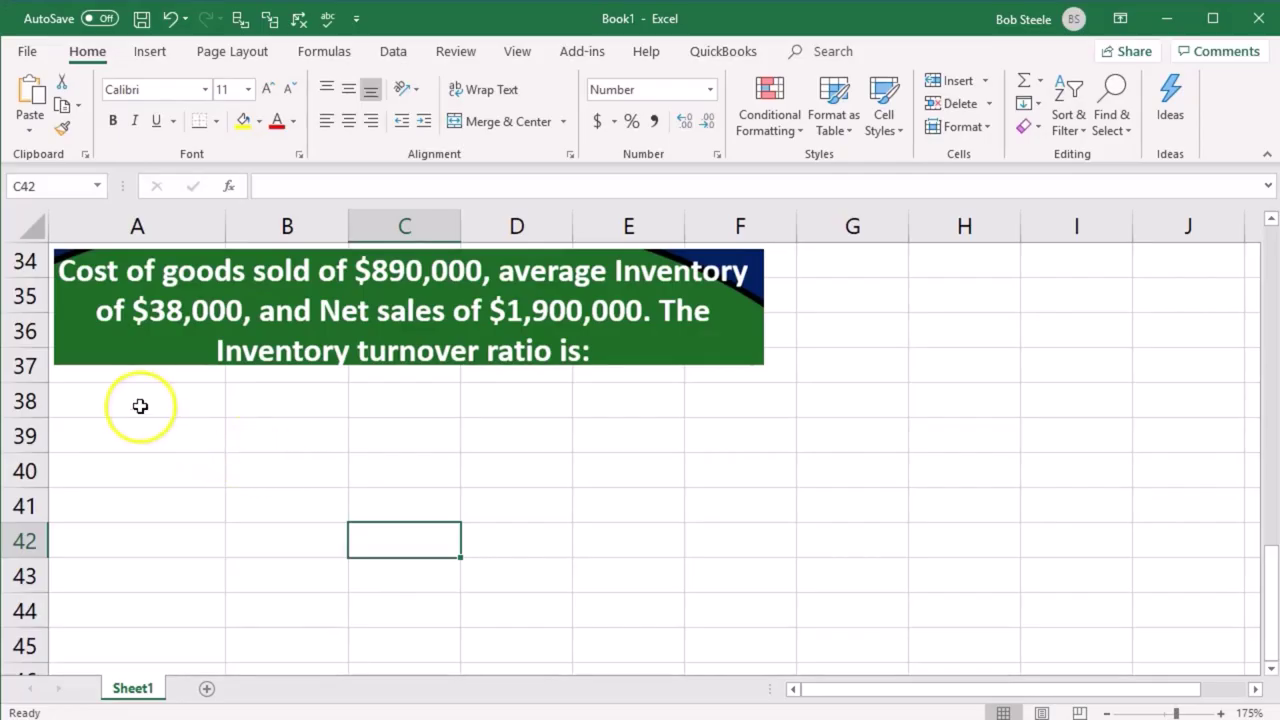
Step: Enter the label COGS in A39 and the cost of goods sold amount 890000 in C39
{"action": "left_click", "coordinate": [140, 401]}
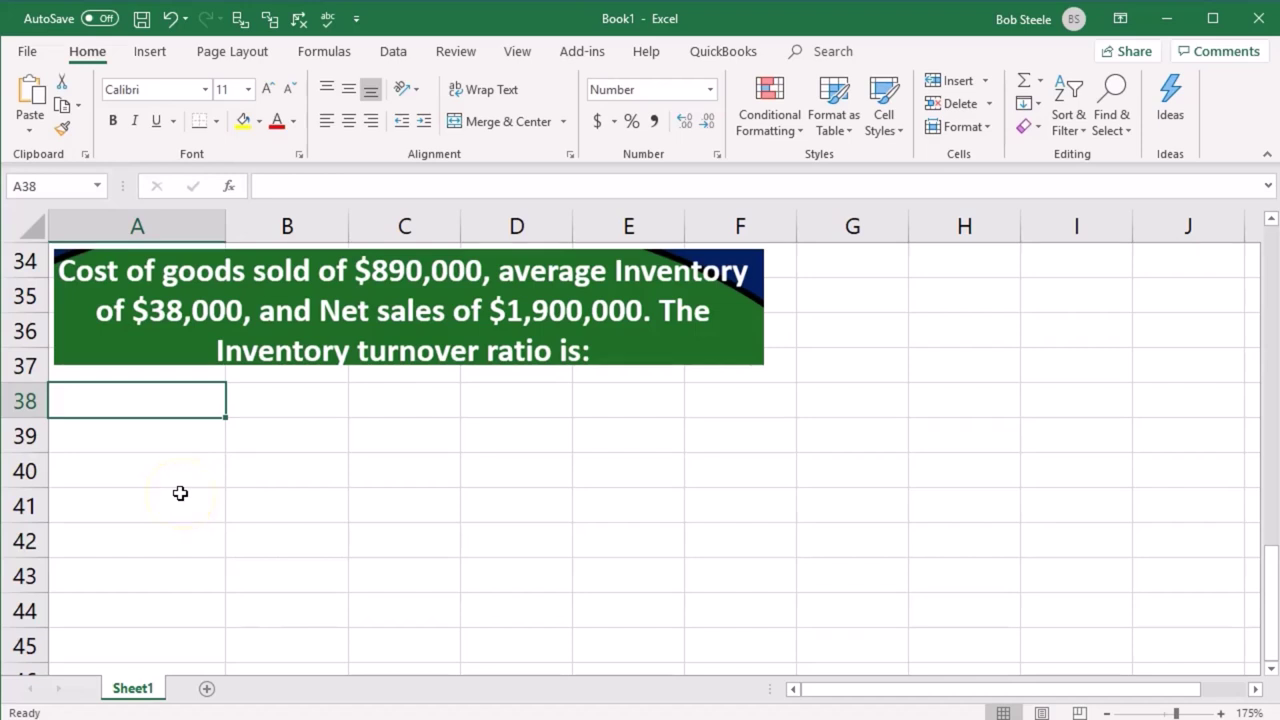
{"action": "left_click", "coordinate": [175, 425]}
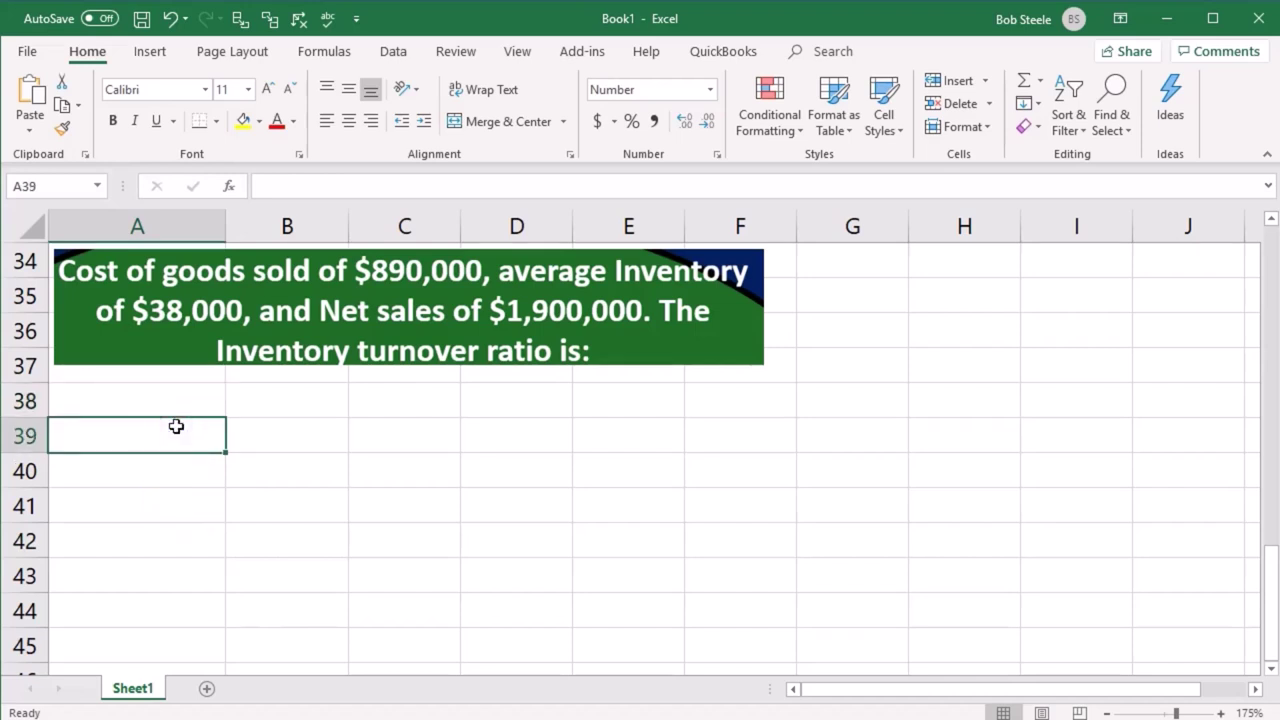
{"action": "type", "text": "COGS"}
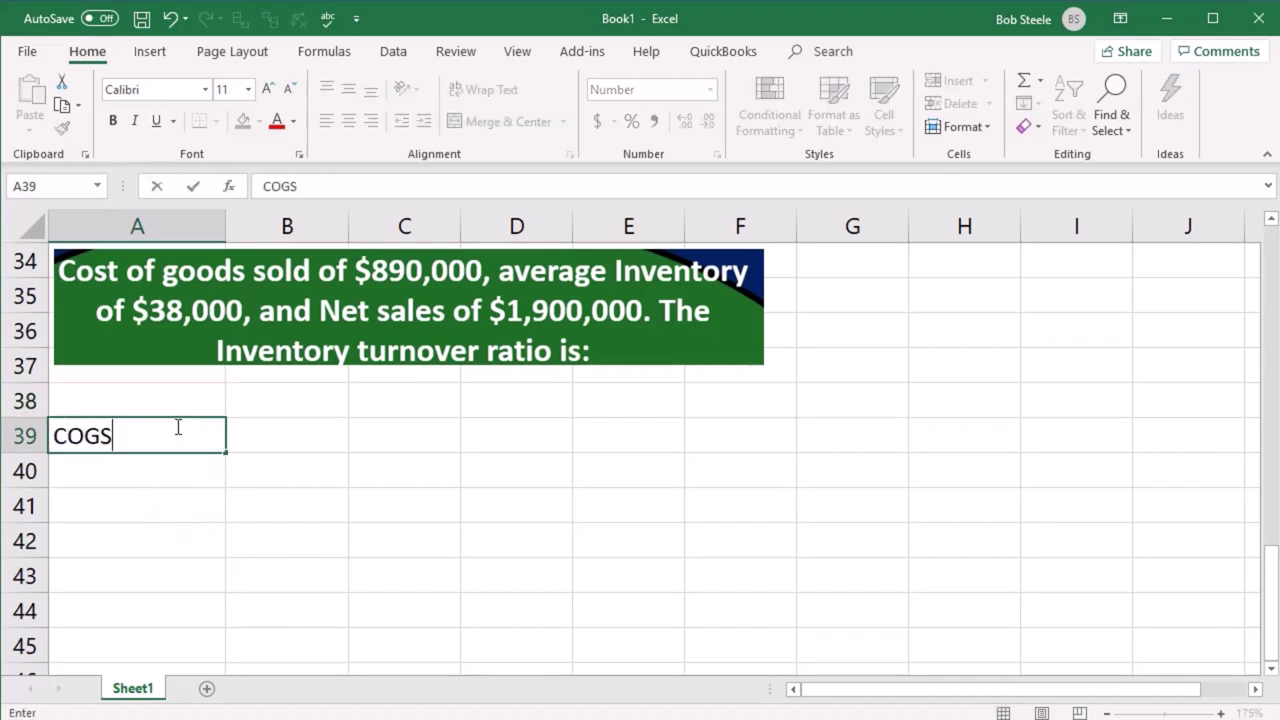
{"action": "key", "text": "Tab"}
{"action": "key", "text": "Tab"}
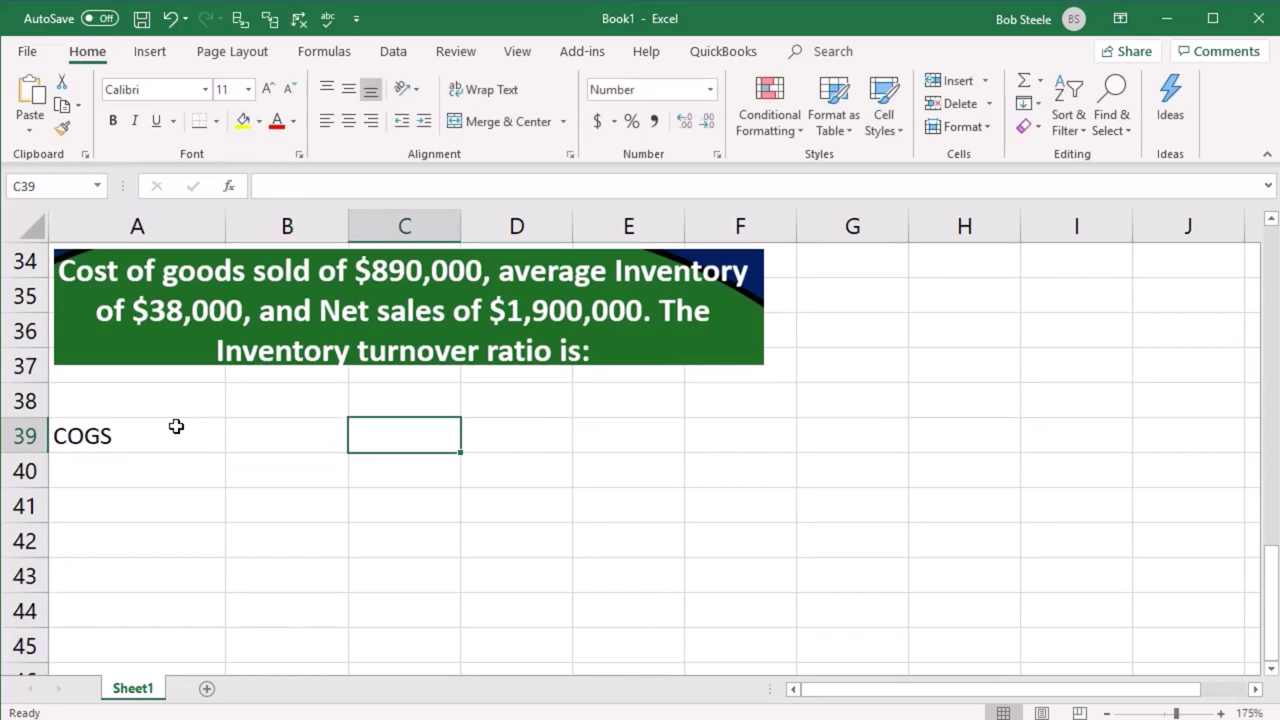
{"action": "type", "text": "890000"}
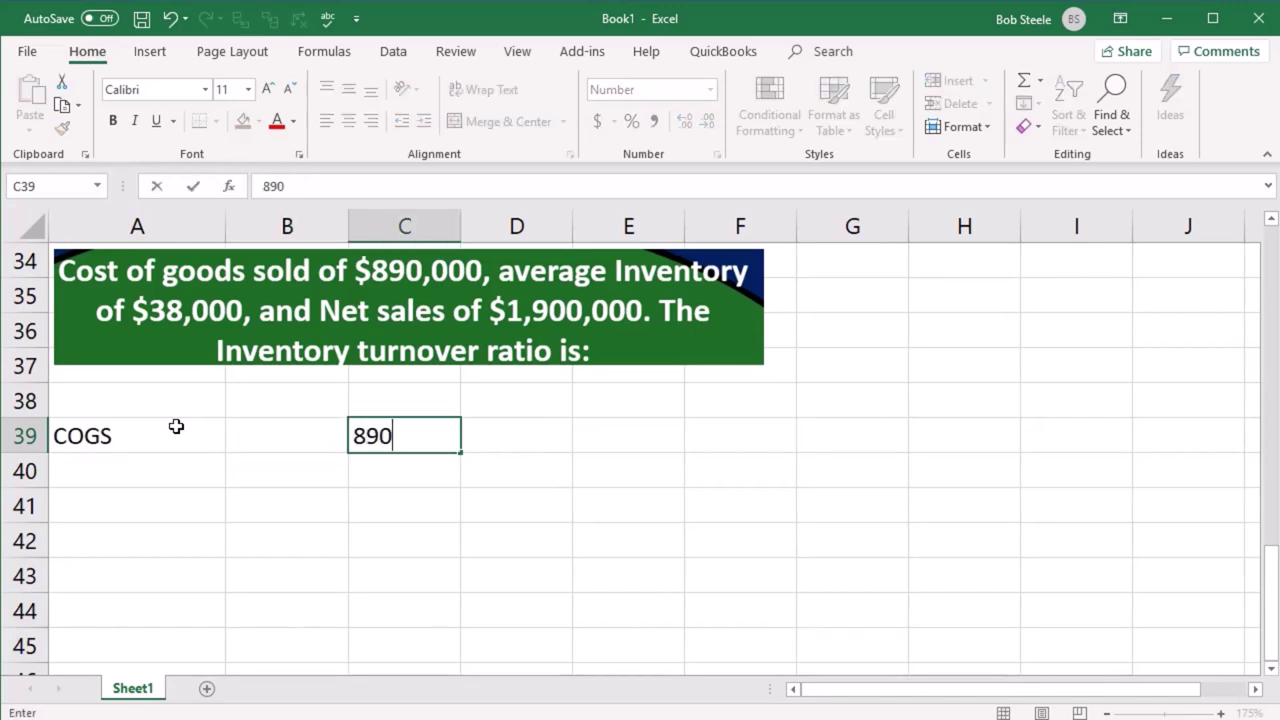
{"action": "key", "text": "Return"}
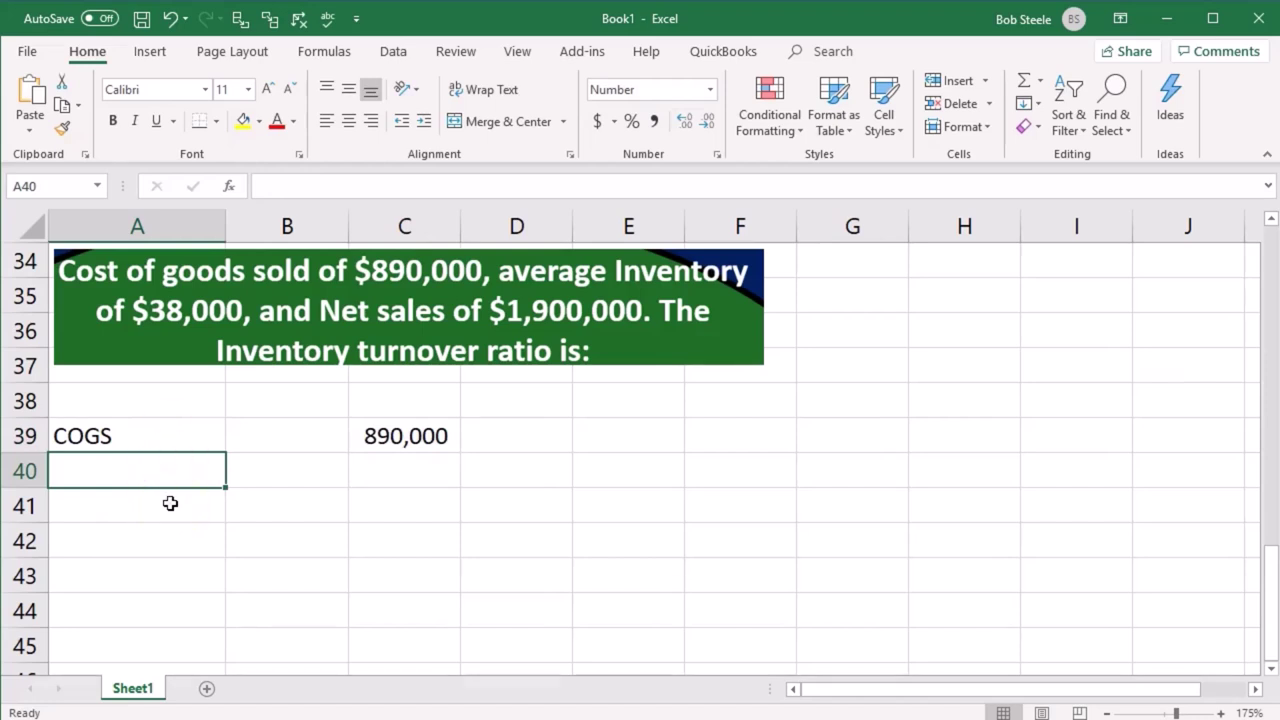
Step: Enter the average inventory label "Ave inve" in A40 and its amount 38000 in C40
{"action": "left_click_drag", "start_coordinate": [266, 472], "coordinate": [285, 528]}
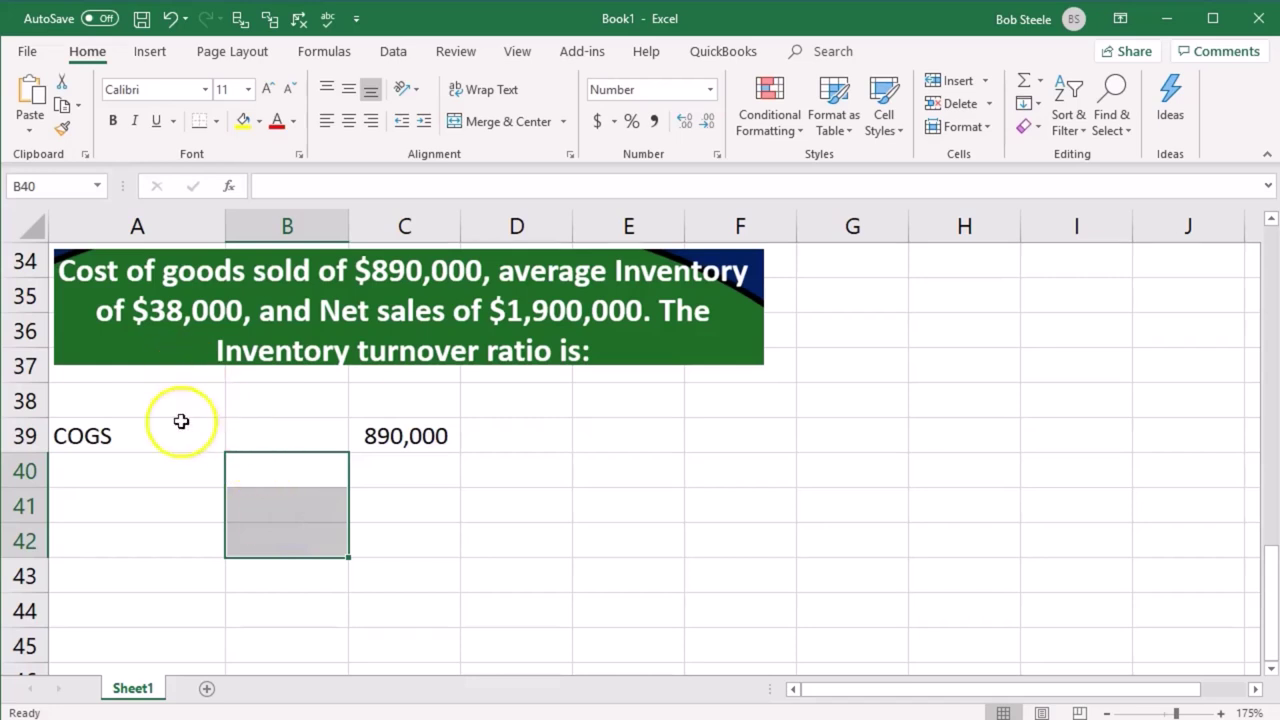
{"action": "left_click", "coordinate": [162, 458]}
{"action": "type", "text": "Av i"}
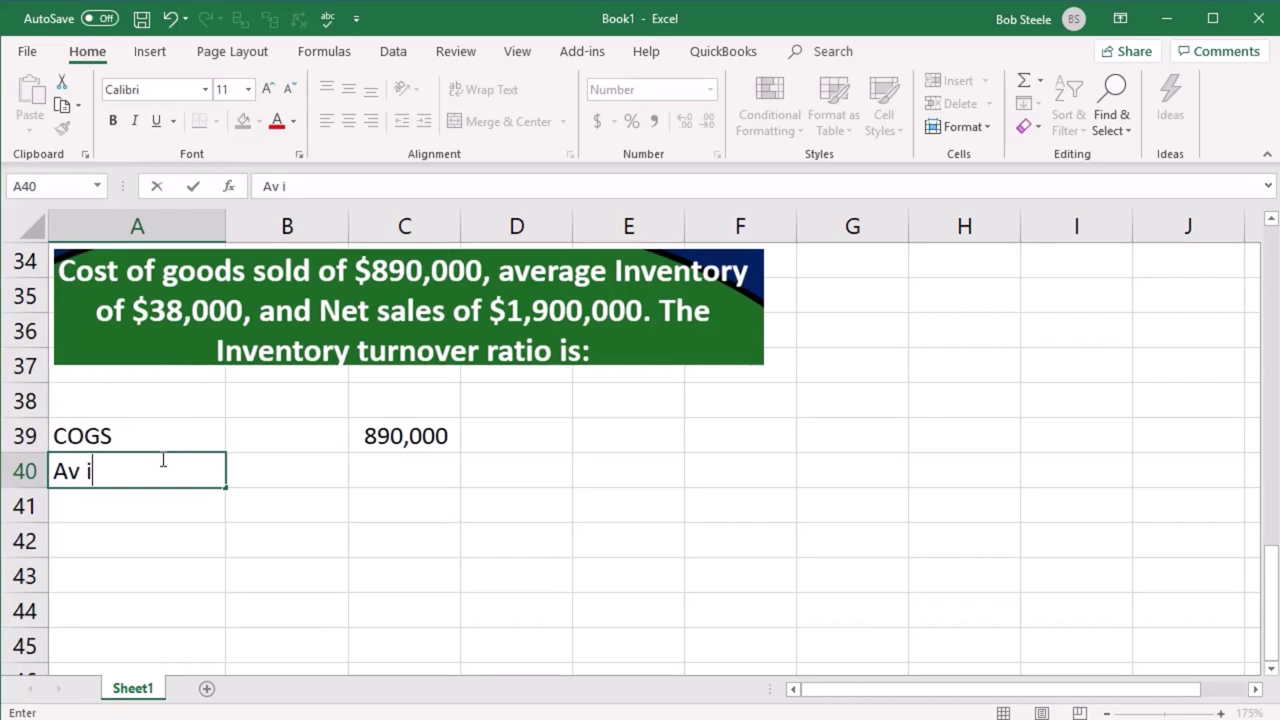
{"action": "key", "text": "BackSpace"}
{"action": "key", "text": "BackSpace"}
{"action": "type", "text": "e inve"}
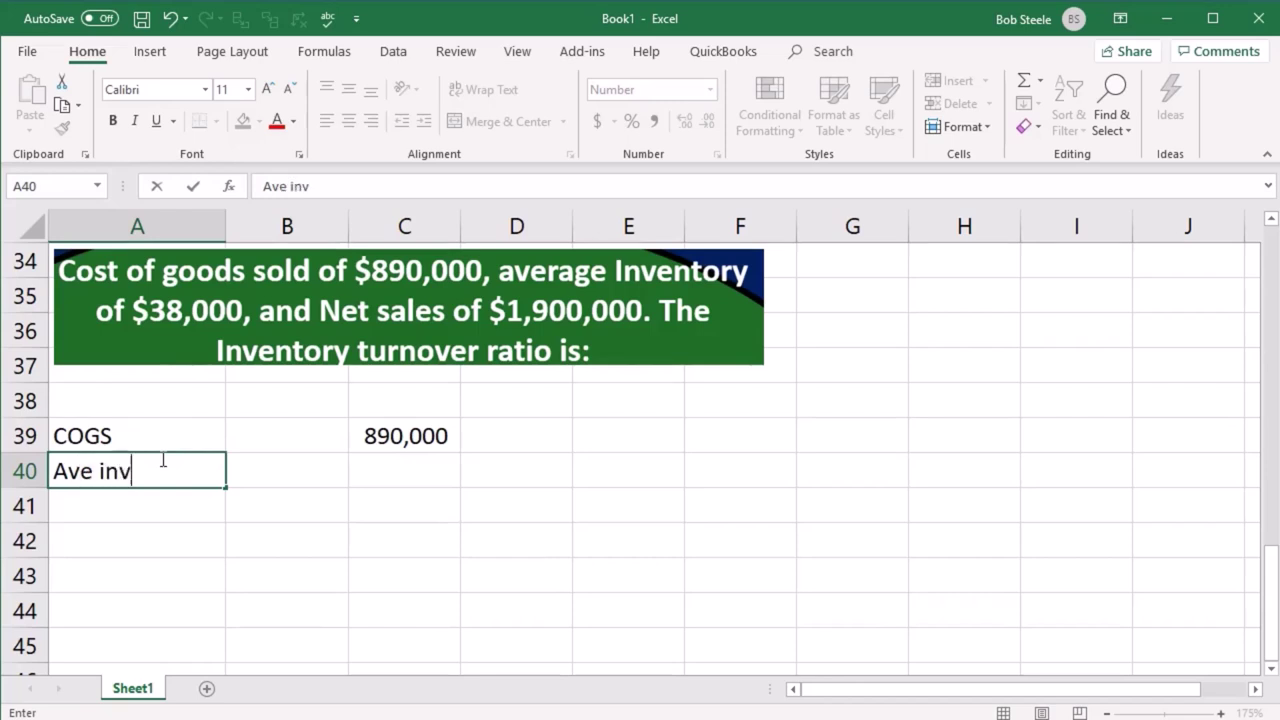
{"action": "key", "text": "Tab"}
{"action": "key", "text": "Tab"}
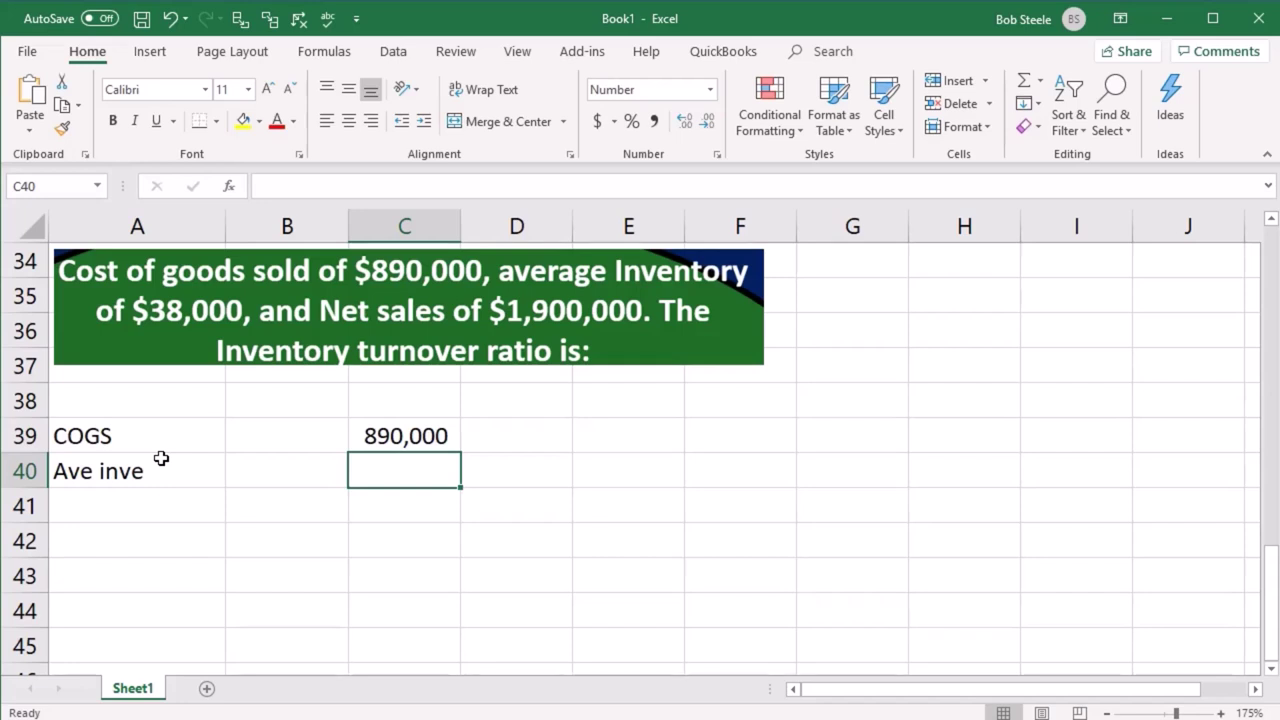
{"action": "type", "text": "38000"}
{"action": "key", "text": "Return"}
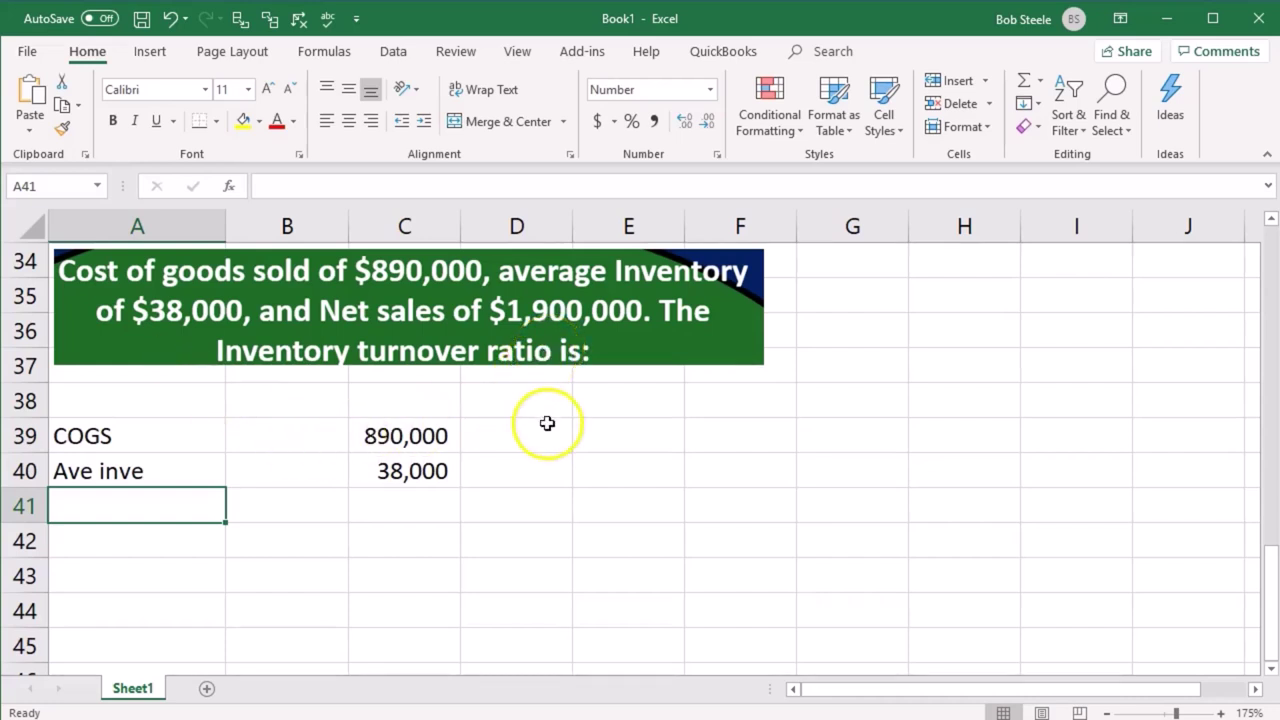
Step: Underline the average inventory amount in C40 and calculate the inventory turnover in C41 as =C39/C40
{"action": "left_click", "coordinate": [425, 477]}
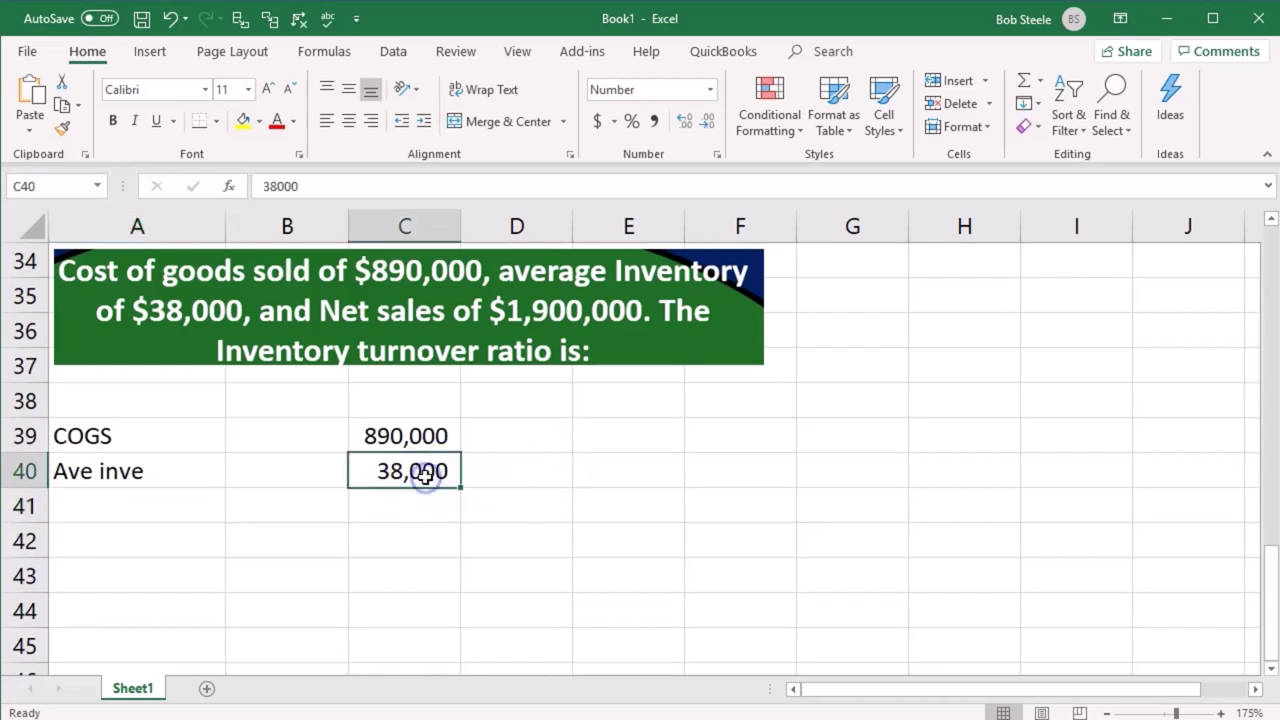
{"action": "left_click", "coordinate": [156, 120]}
{"action": "left_click", "coordinate": [402, 502]}
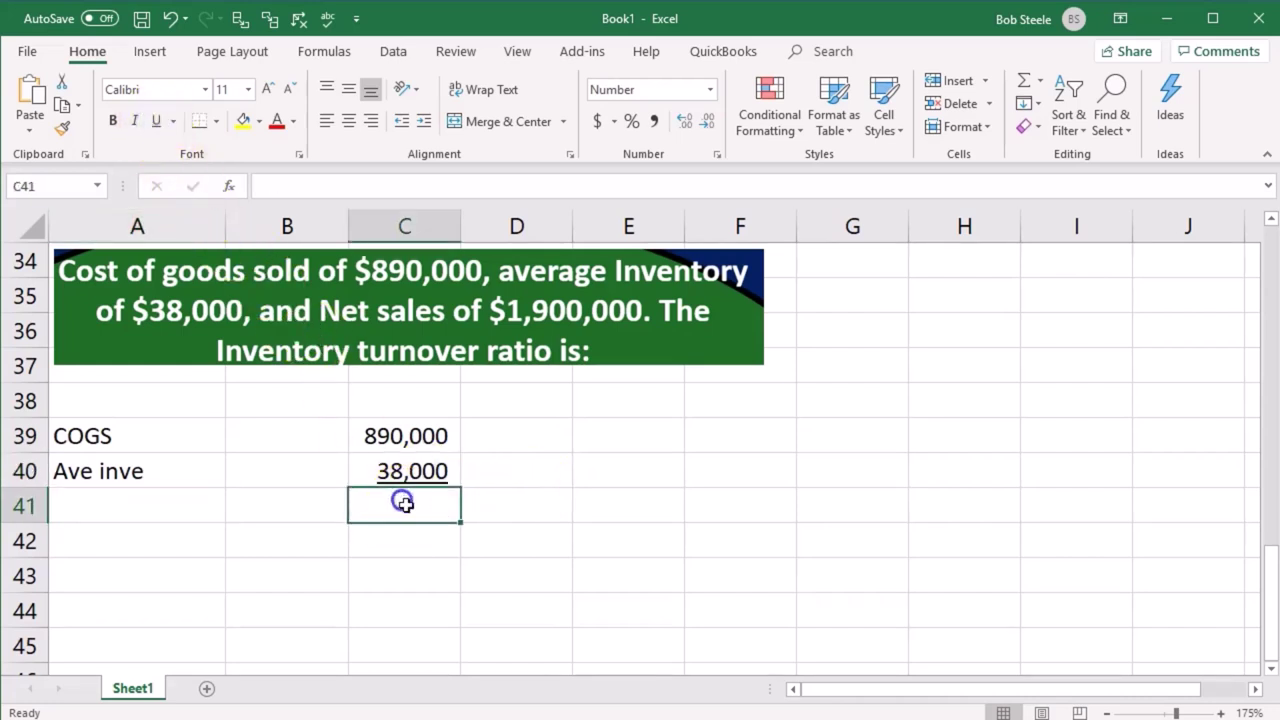
{"action": "type", "text": "="}
{"action": "left_click", "coordinate": [428, 436]}
{"action": "type", "text": "/"}
{"action": "left_click", "coordinate": [428, 470]}
{"action": "key", "text": "Return"}
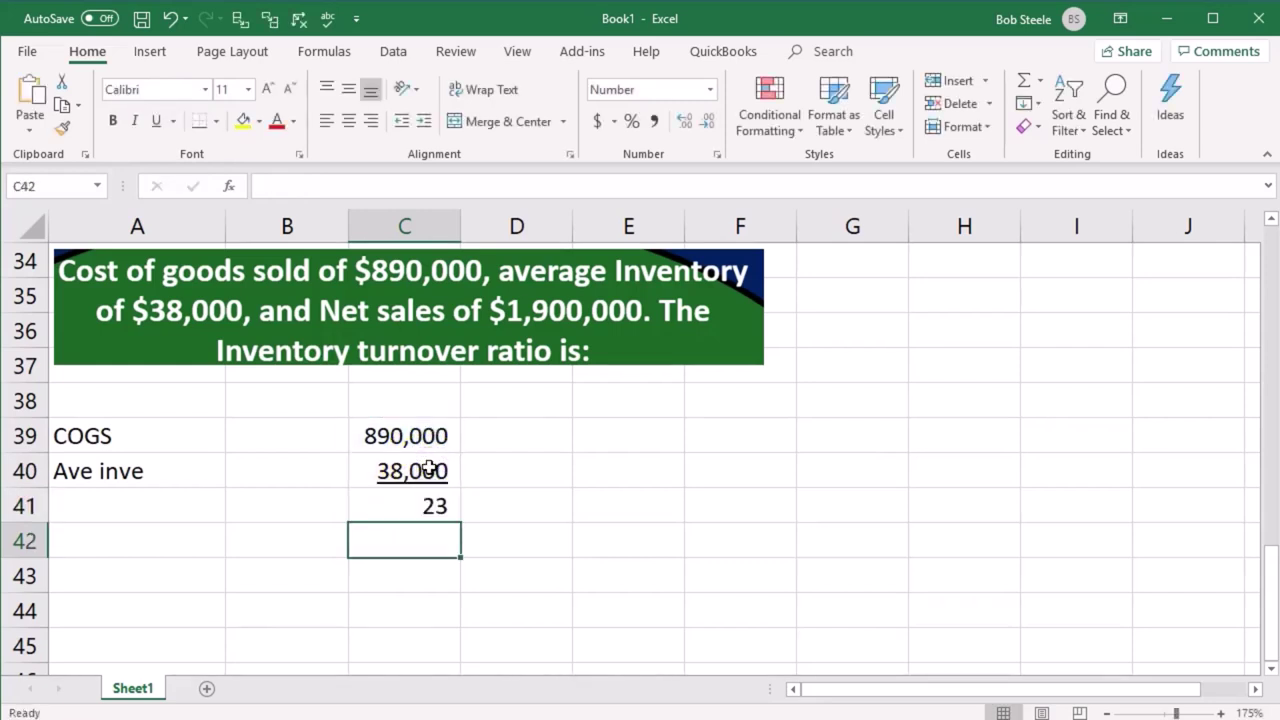
Step: Make the text of the entire worksheet bold
{"action": "left_click", "coordinate": [26, 233]}
{"action": "left_click", "coordinate": [112, 120]}
{"action": "left_click", "coordinate": [263, 417]}
Step: Temporarily display the turnover result in C41 with two decimal places and return it to a whole number
{"action": "left_click", "coordinate": [398, 513]}
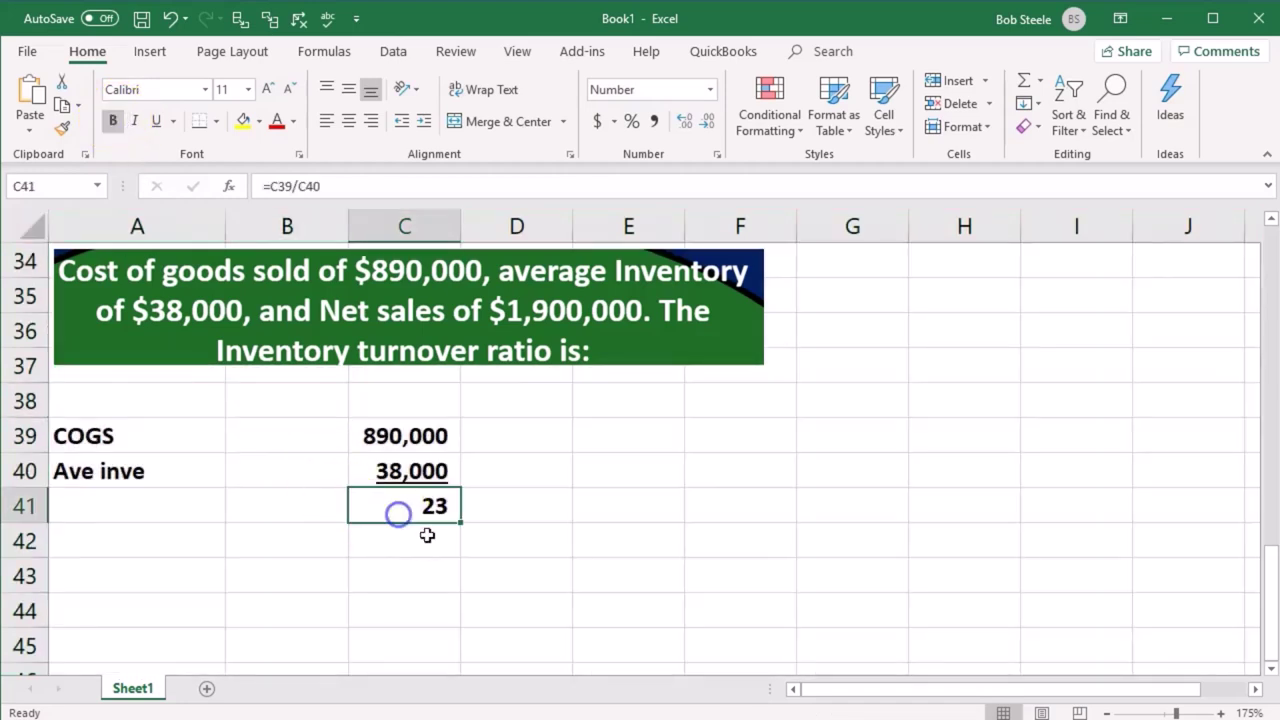
{"action": "left_click", "coordinate": [685, 121]}
{"action": "left_click", "coordinate": [685, 121]}
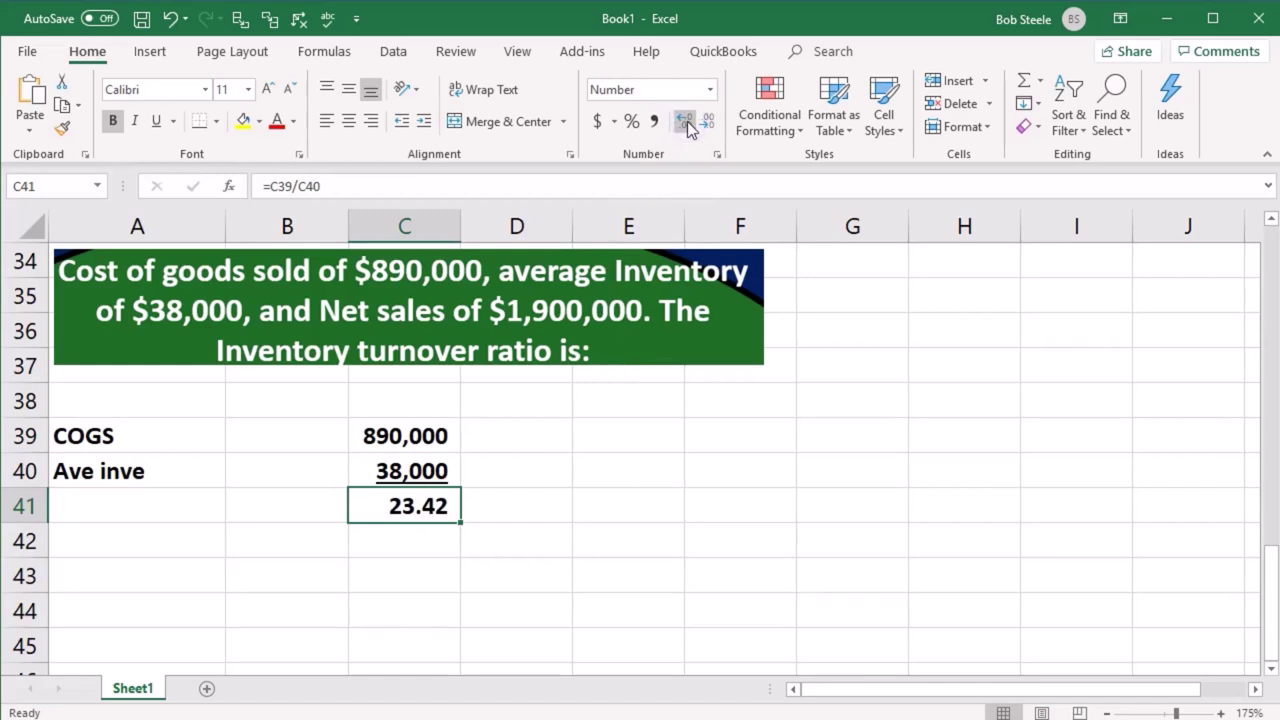
{"action": "left_click", "coordinate": [707, 121]}
{"action": "left_click", "coordinate": [707, 121]}
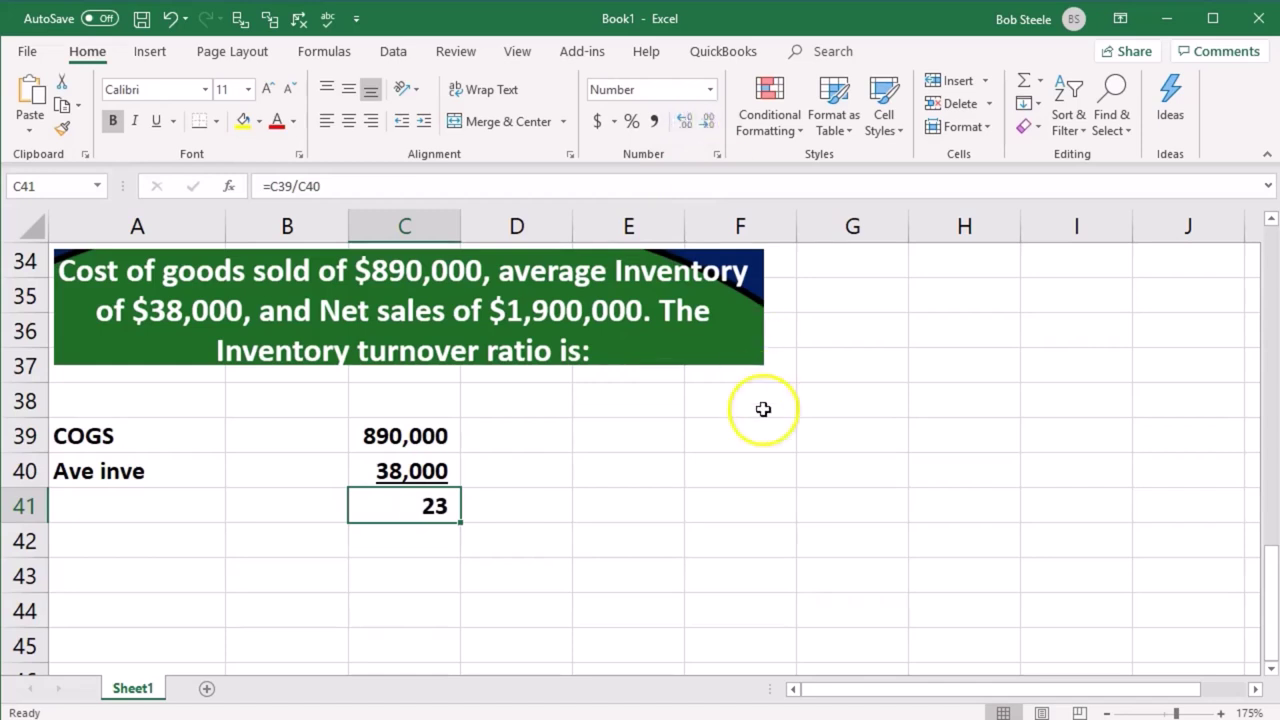